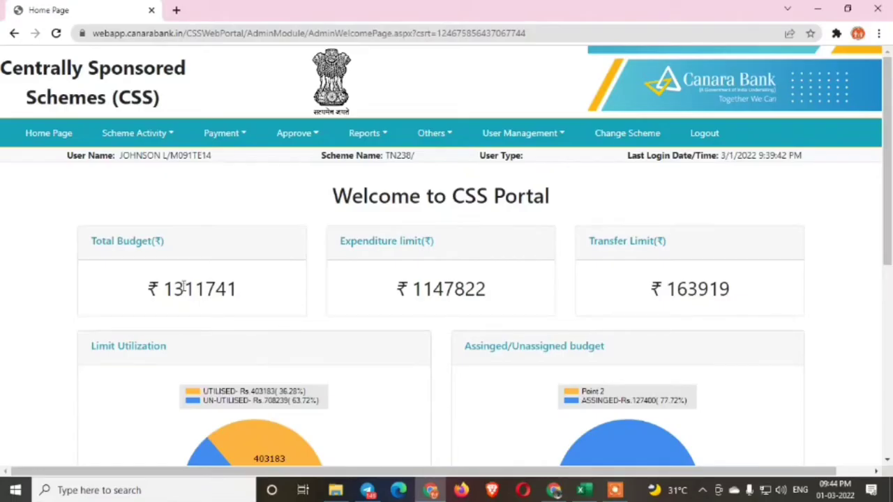
- Review the total budget, expenditure limit and transfer limit on the CSS portal's home page
drag(148, 288, 244, 289)
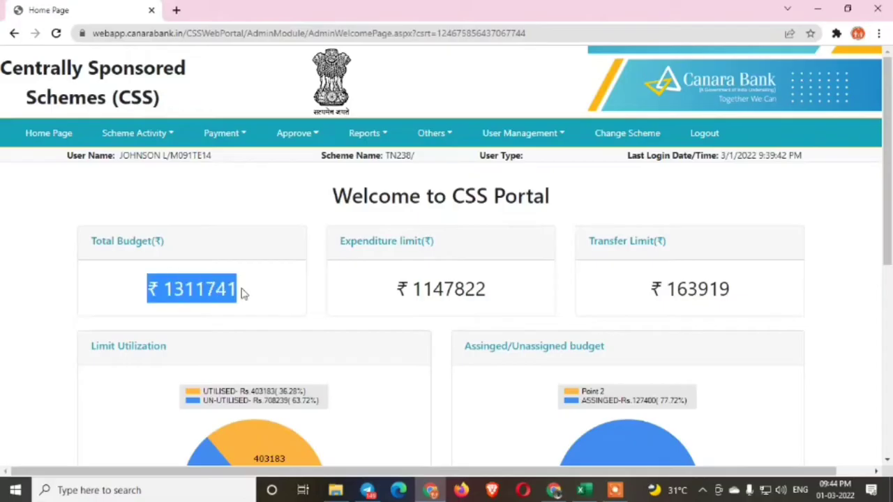
drag(388, 292, 504, 298)
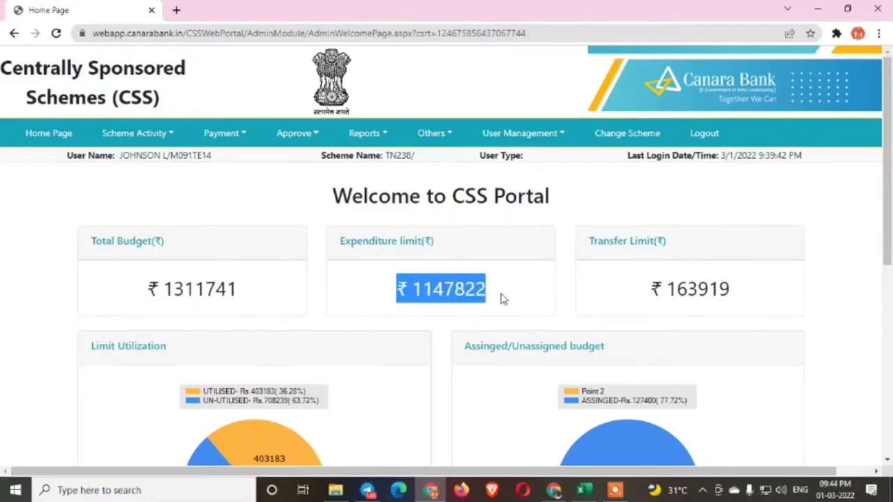
drag(650, 292, 745, 293)
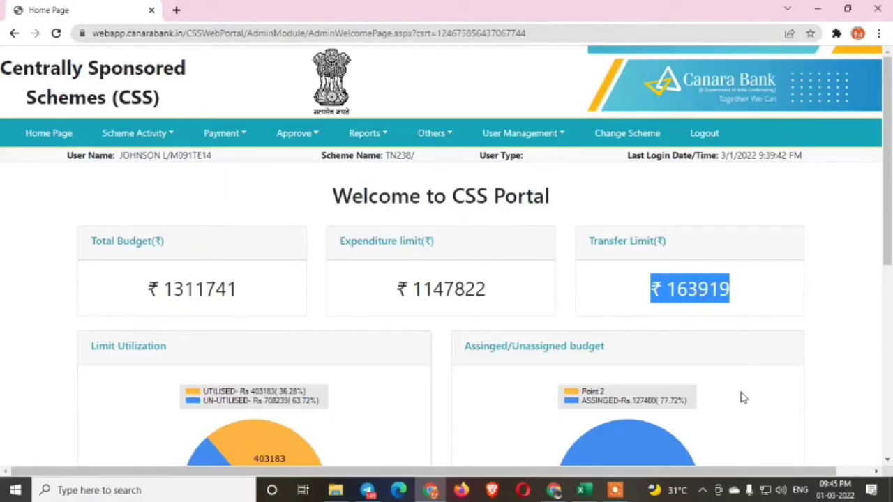
- Switch to the KADAYAM BLOCK SNA workbook in Excel and examine the PHC-wise TOTAL LIMIT table, including the new Pulse Polio amounts
click(584, 489)
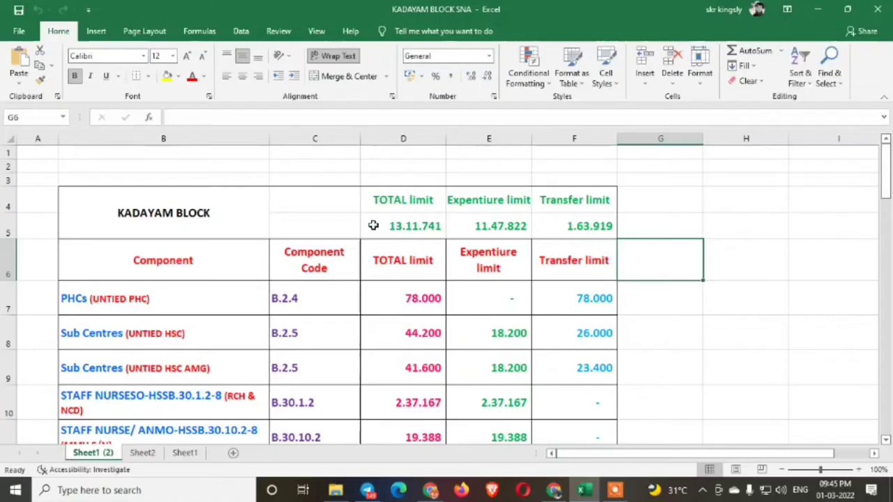
scroll(418, 275, down, 4)
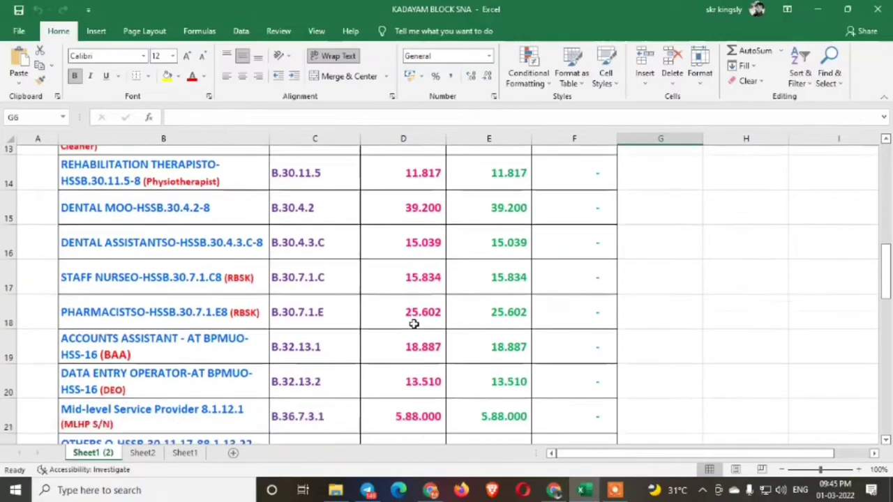
scroll(414, 324, down, 7)
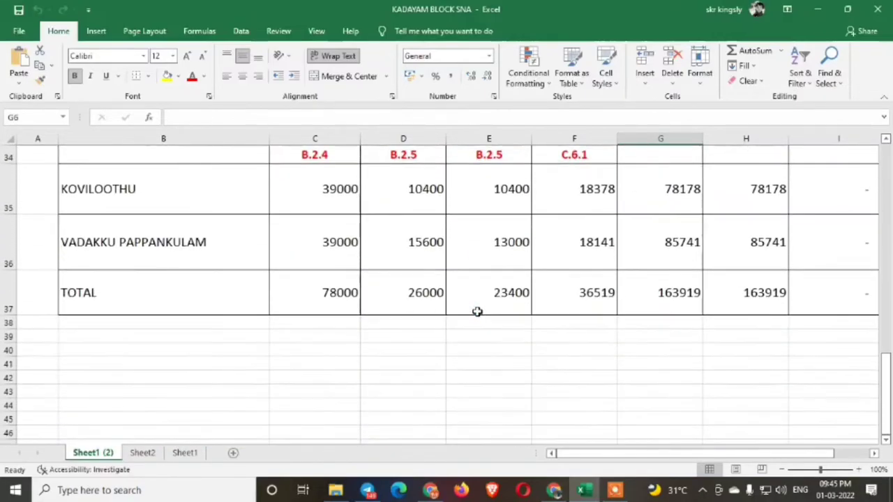
scroll(477, 311, up, 1)
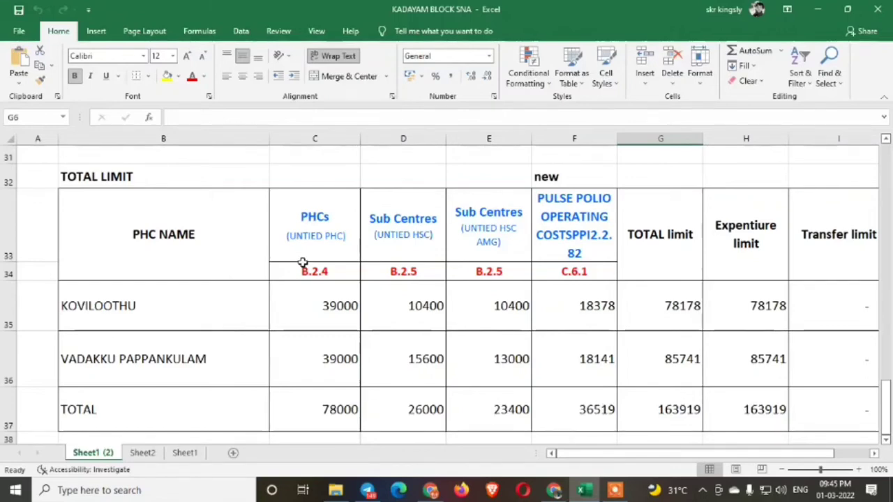
click(298, 241)
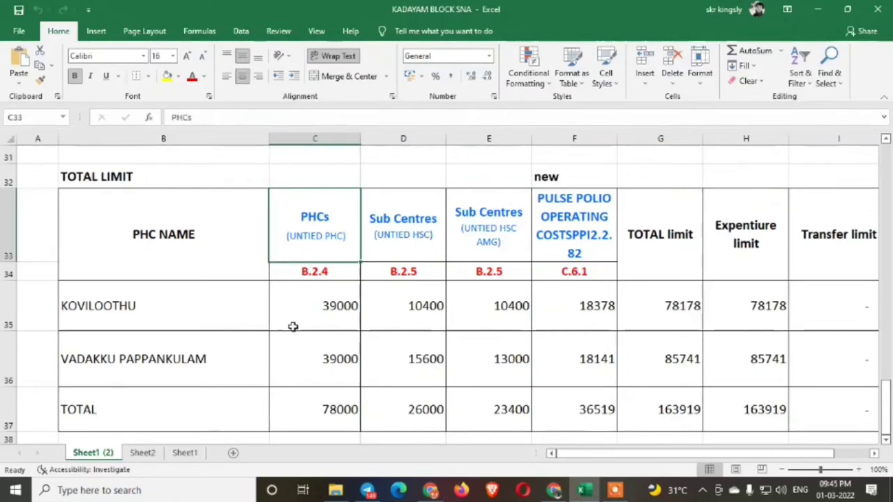
click(150, 309)
click(168, 353)
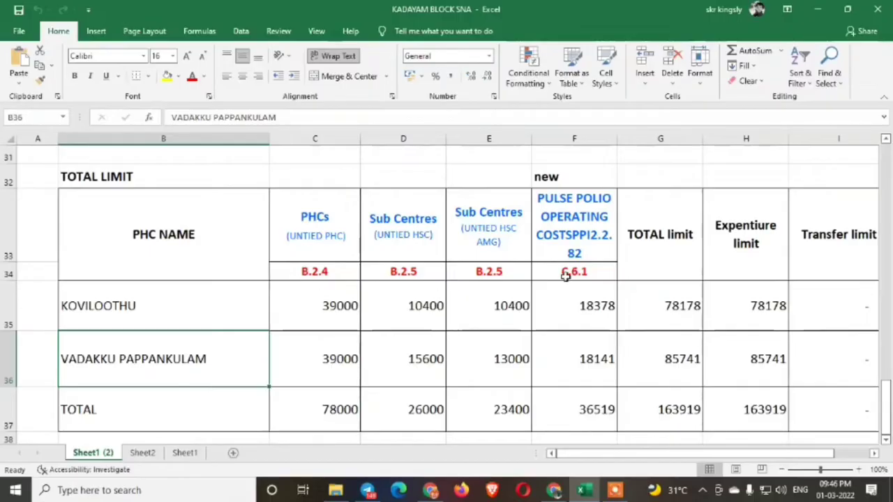
drag(583, 288, 573, 424)
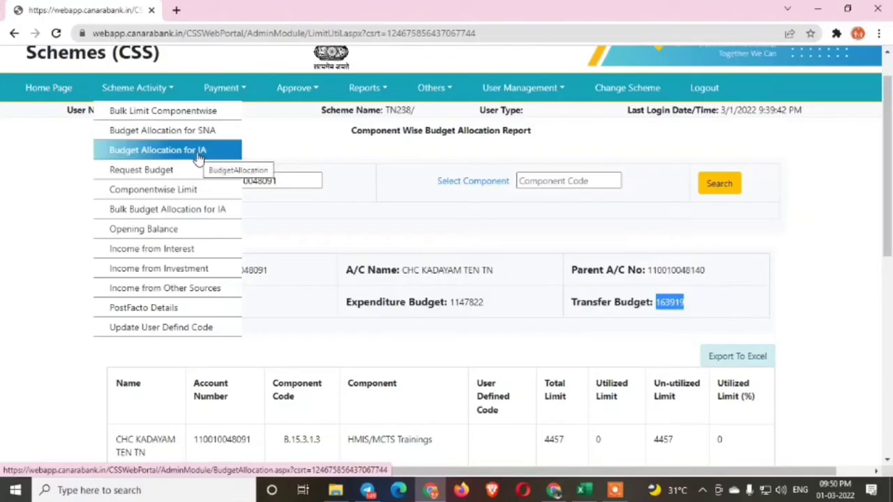
- Open Budget Allocation for IA in the CSS portal and check the current total limits of both PHC accounts
click(199, 157)
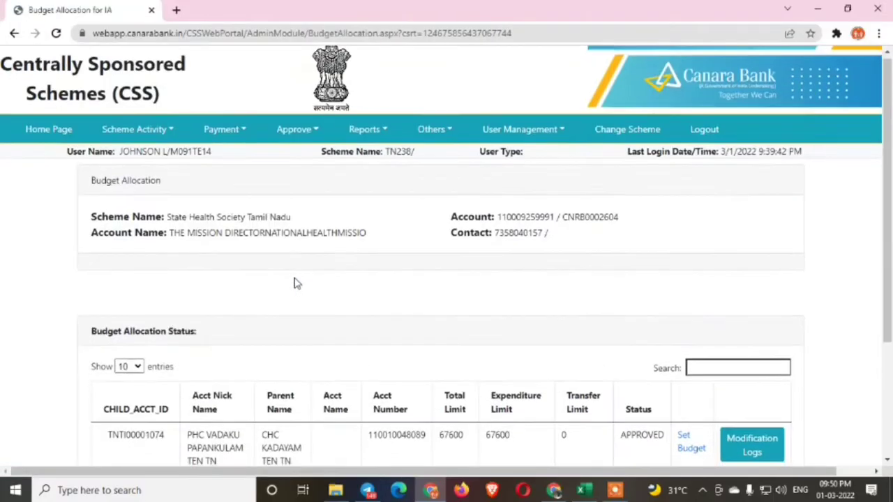
scroll(295, 282, down, 3)
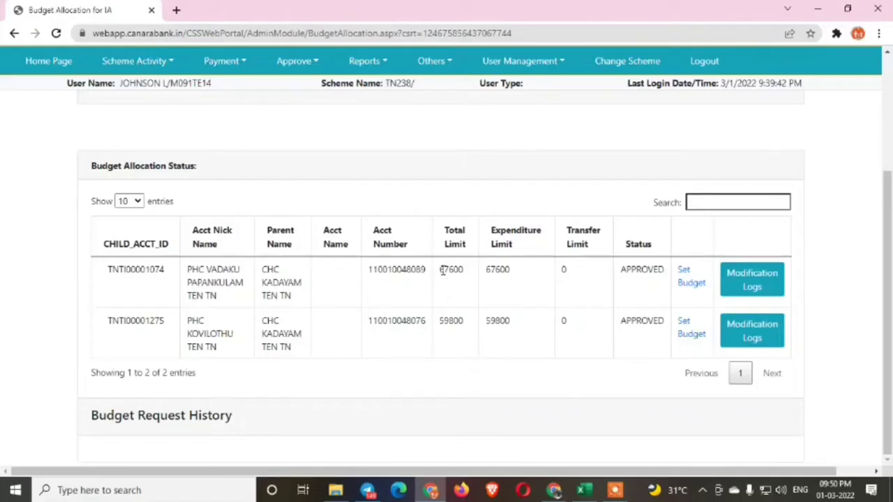
drag(442, 271, 468, 278)
click(434, 322)
drag(435, 323, 479, 329)
- Switch to the Excel workbook, sum Koviloothu's PHC and Sub Centre amounts in C35:E35, and compare the sum with the portal's total limit
click(585, 490)
scroll(377, 352, down, 9)
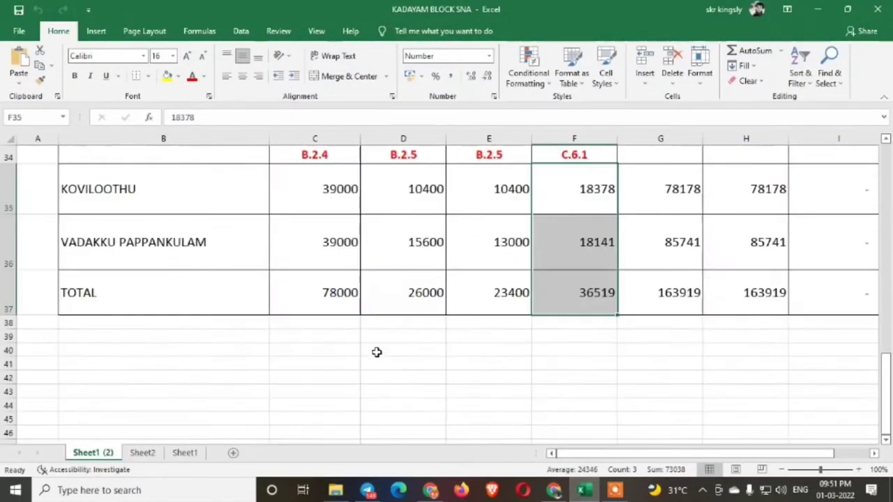
drag(333, 310, 413, 307)
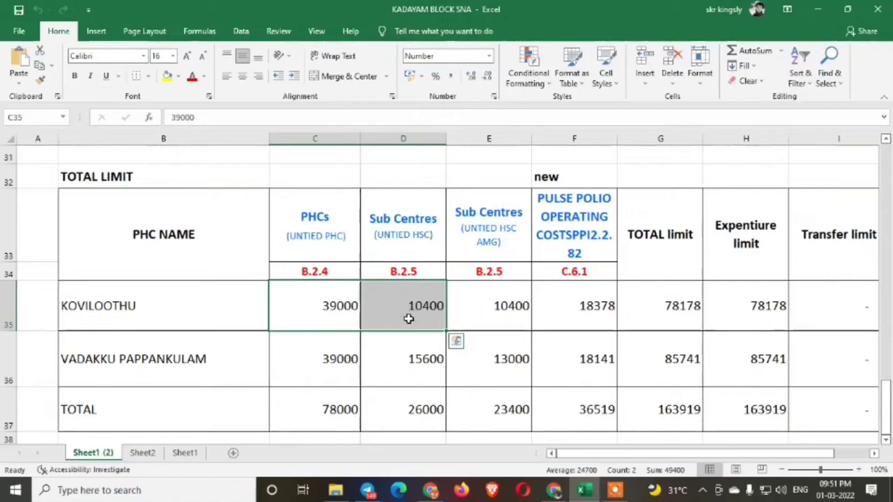
drag(327, 300, 535, 319)
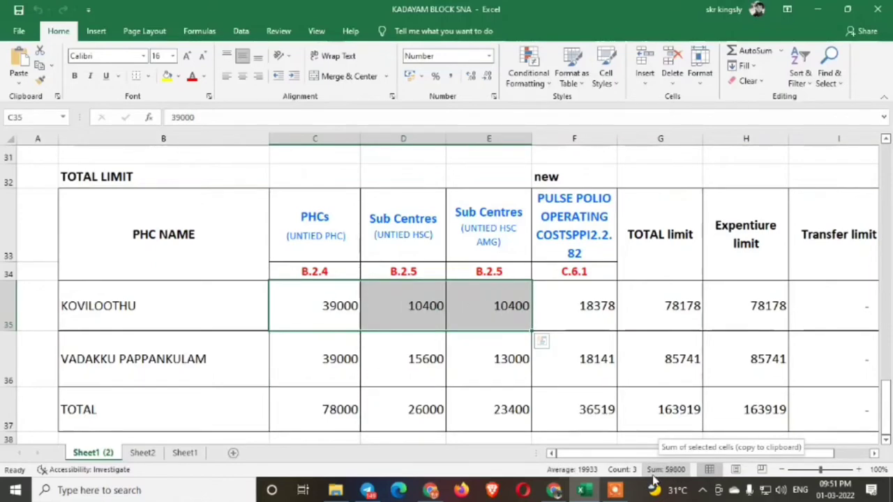
click(431, 490)
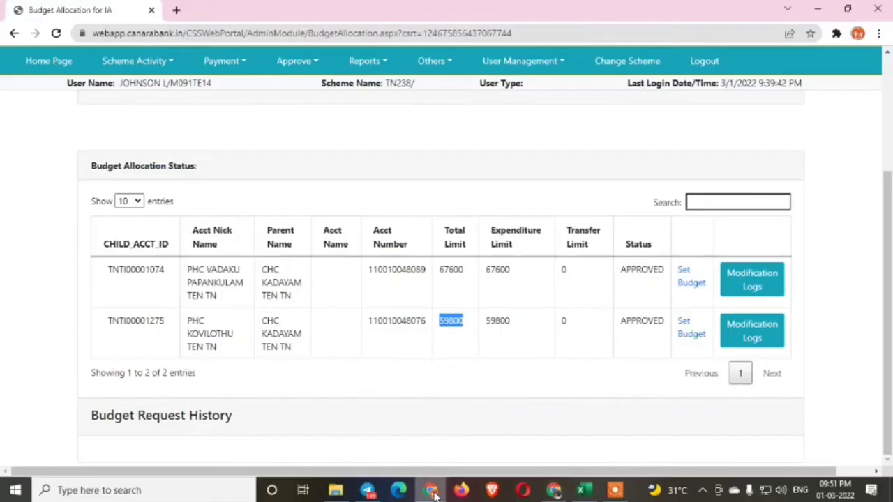
click(431, 490)
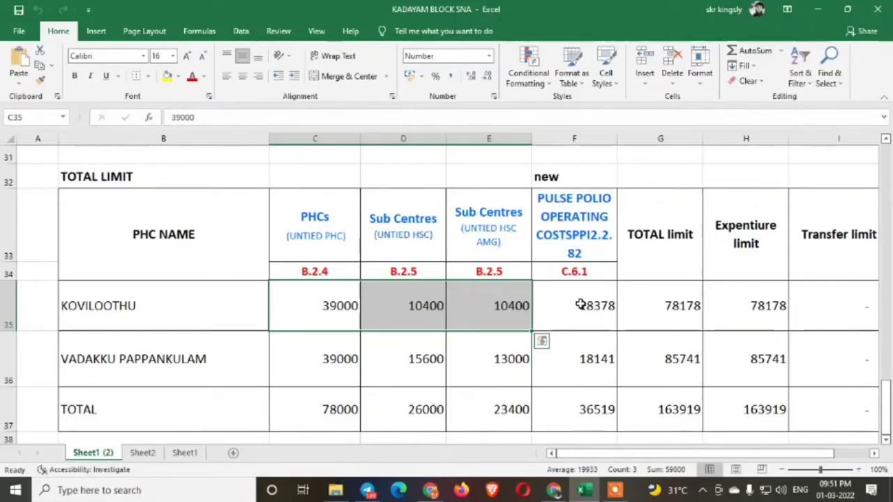
click(307, 308)
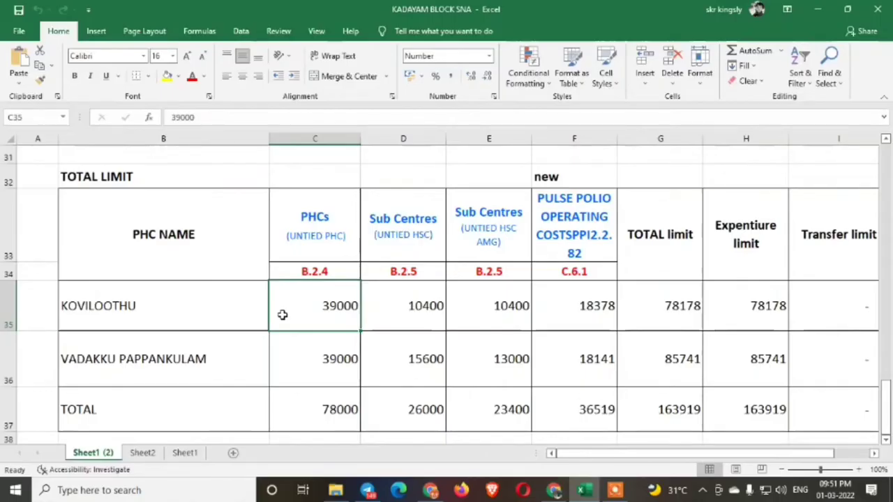
click(430, 490)
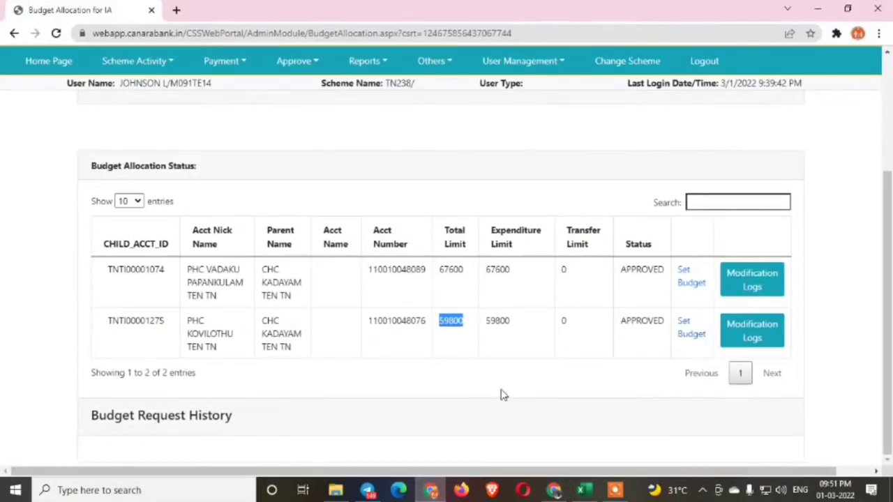
click(430, 491)
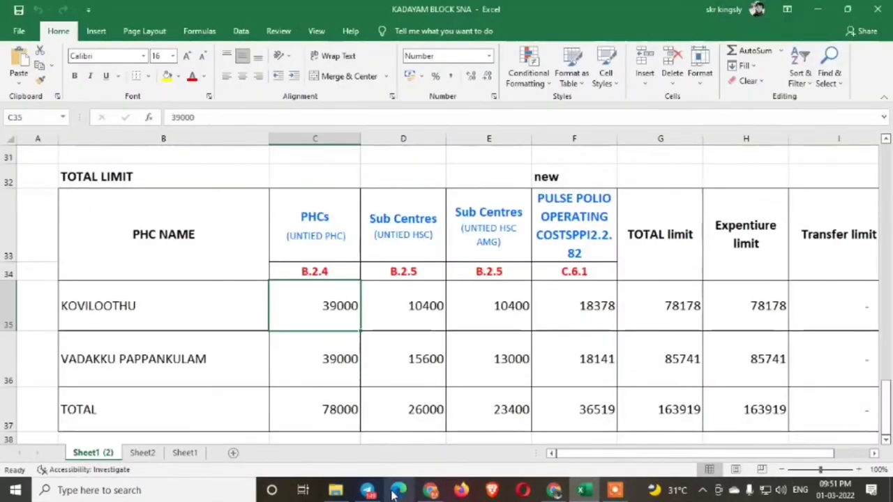
- Back in the CSS portal, fill in new limits for PHC Kovilothu: total 78178, expenditure 78178 and transfer 0
click(430, 490)
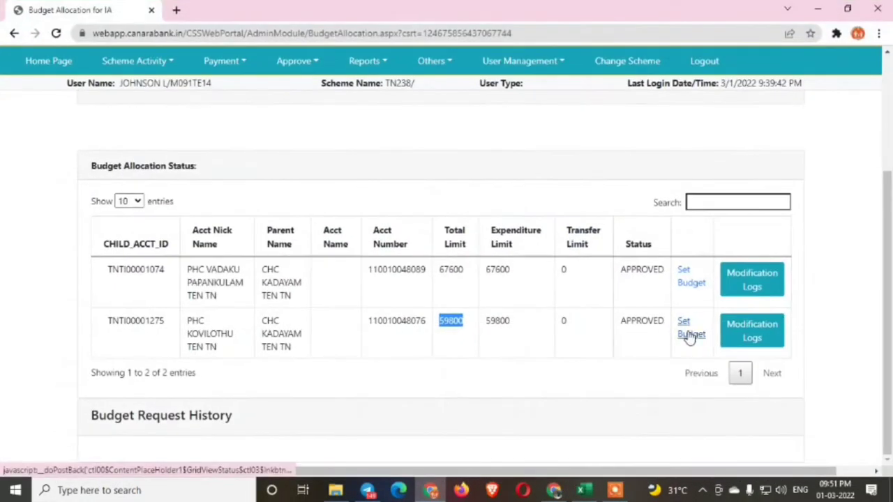
click(689, 337)
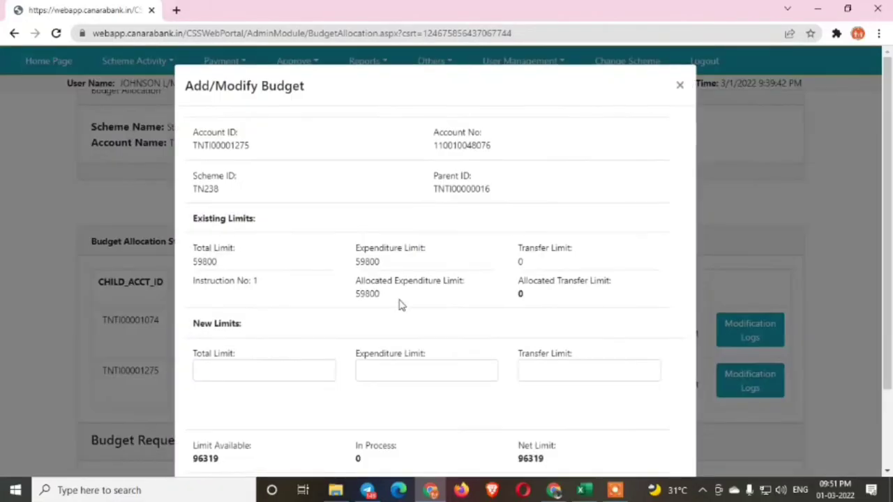
click(253, 368)
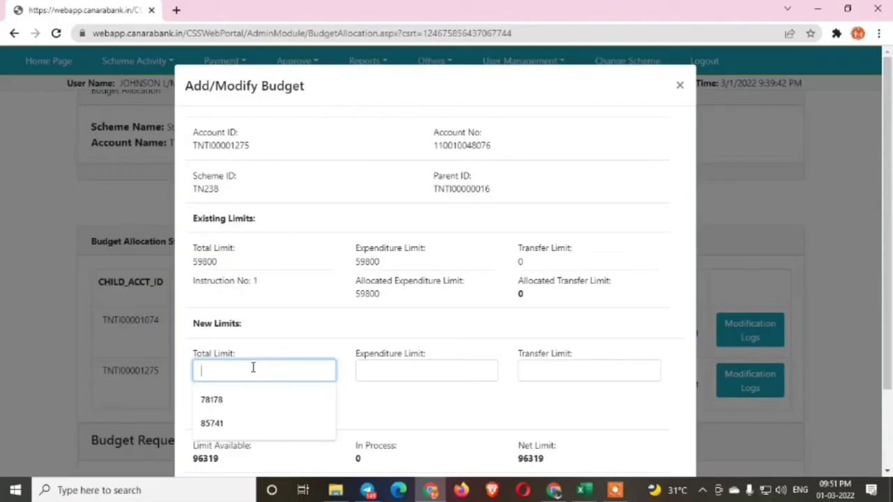
click(235, 401)
click(389, 370)
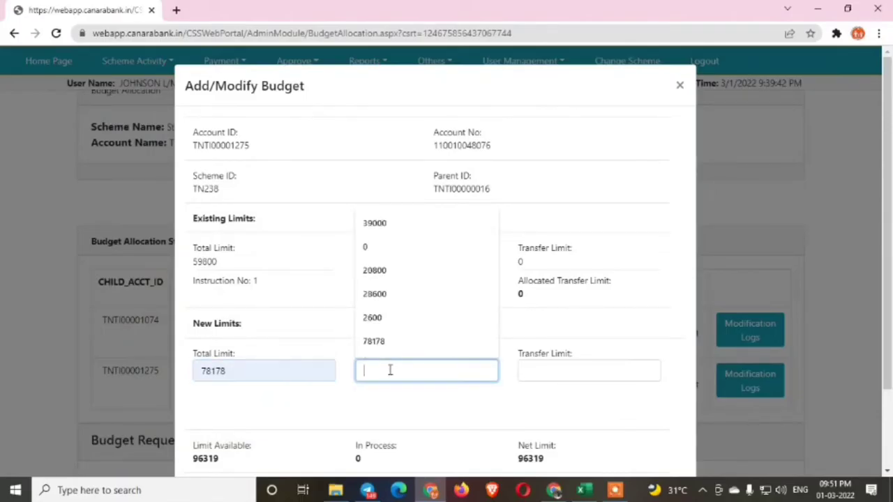
text(781)
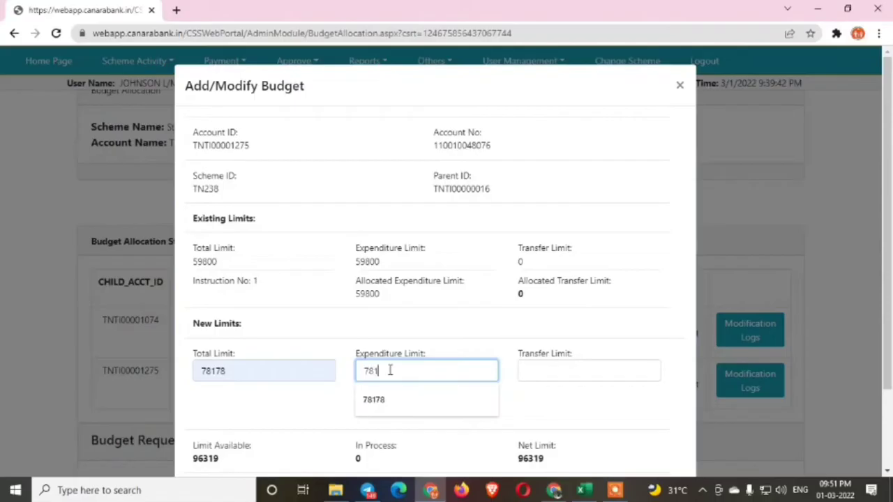
click(384, 400)
click(562, 371)
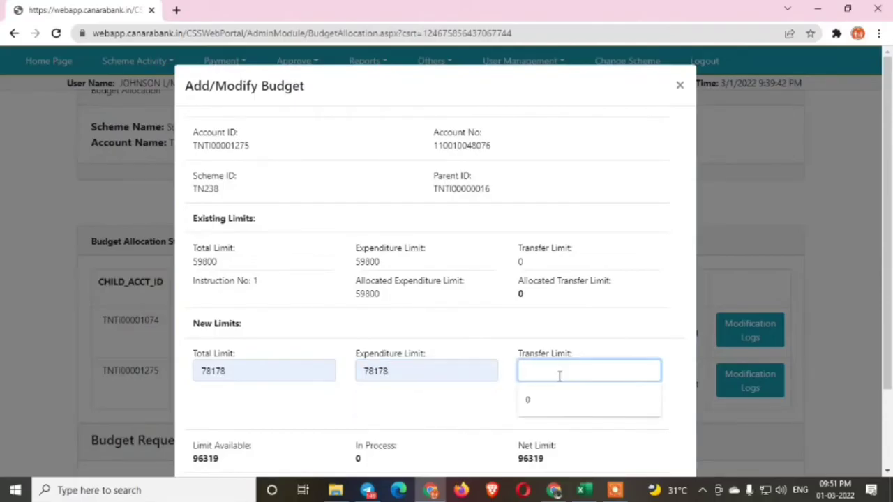
click(544, 403)
- Submit the new budget for PHC Kovilothu and dismiss the resulting message
scroll(542, 404, down, 2)
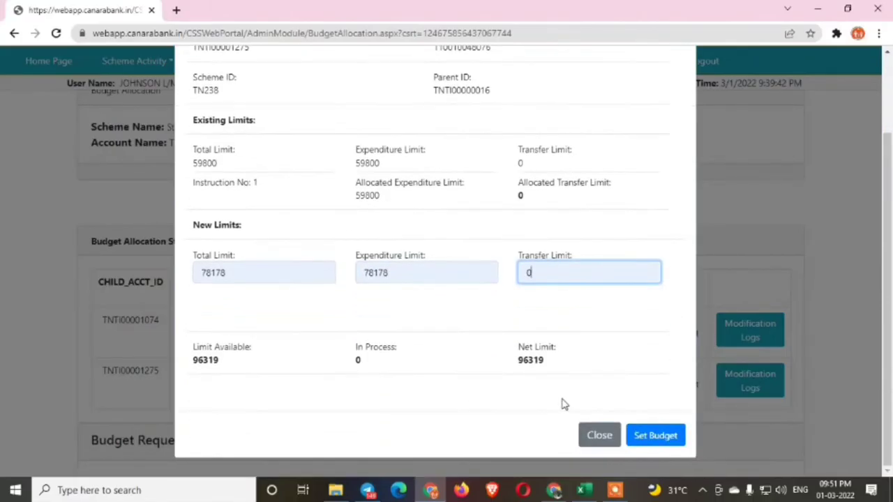
click(657, 435)
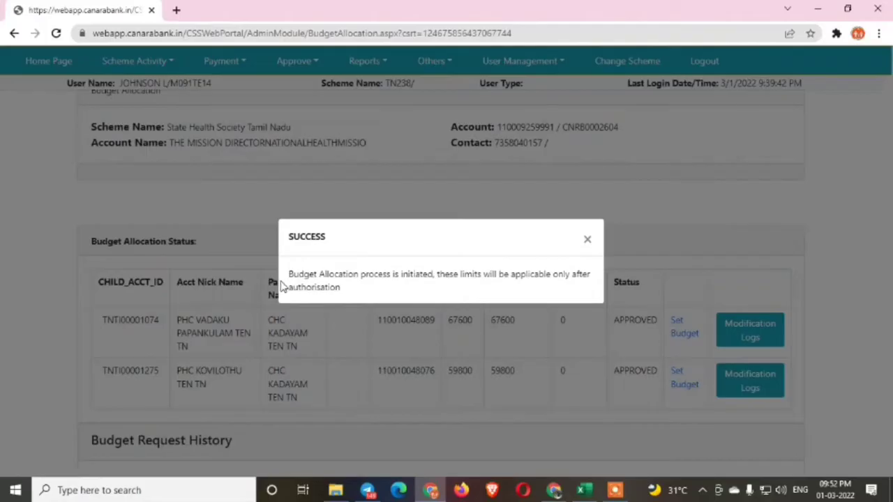
click(586, 242)
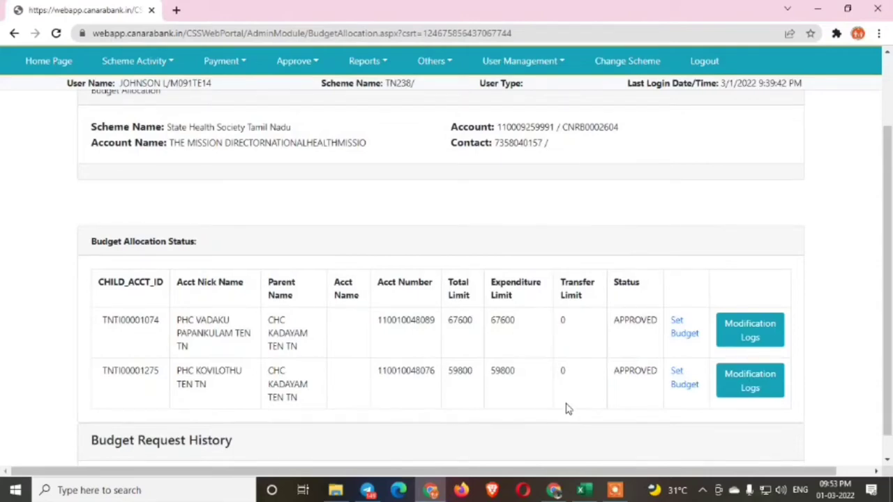
- Switch to the approver's CSS portal session and open the Scheme Activity approval page for Budget Allocation for IA
key(alt+Tab)
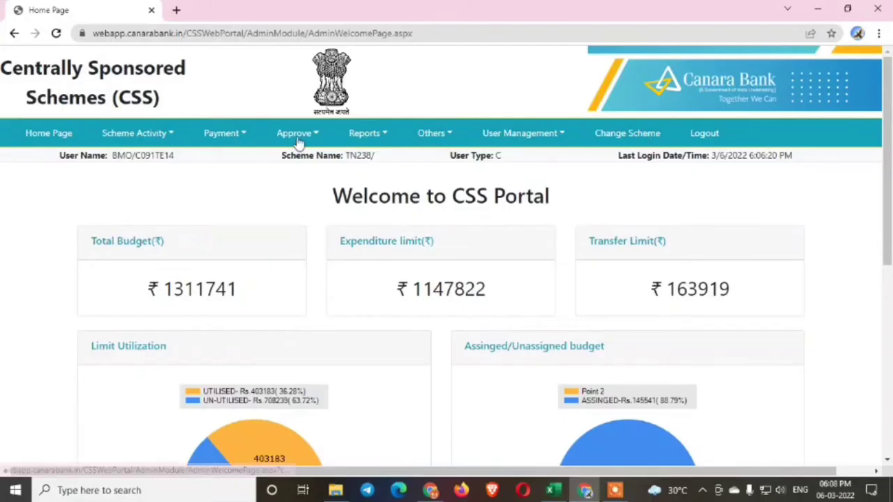
click(299, 141)
mouse_move(309, 178)
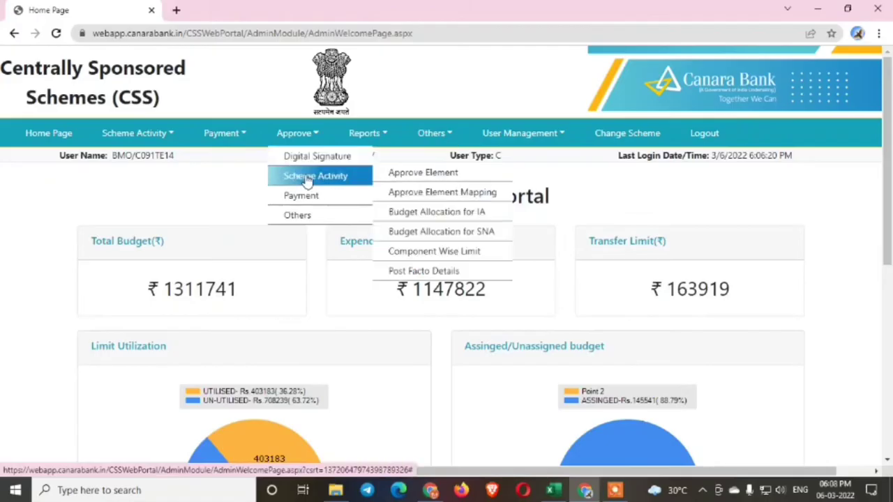
click(460, 211)
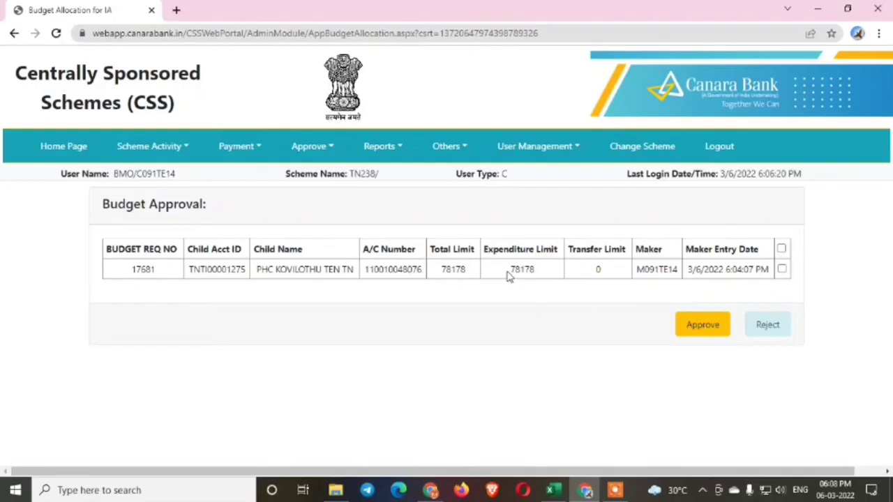
- Compare the pending PHC Kovilothu request's expenditure limit with Koviloothu's total limit in the Excel workbook
drag(507, 272, 537, 275)
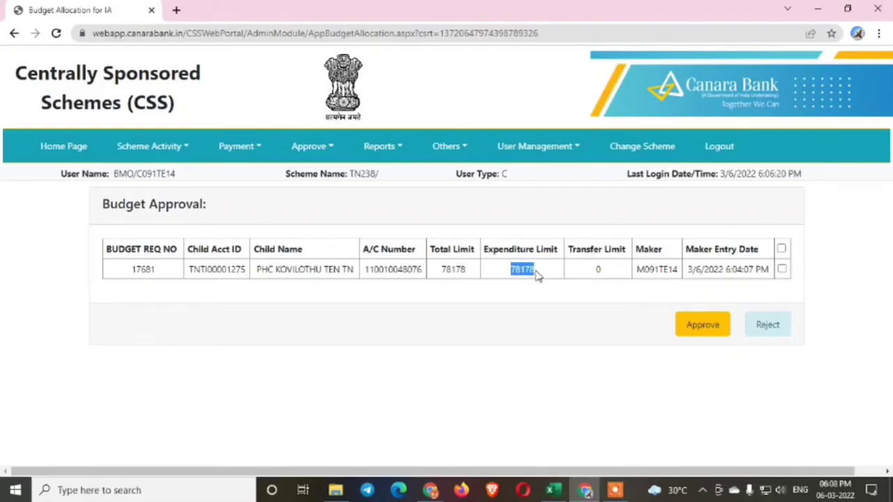
click(553, 490)
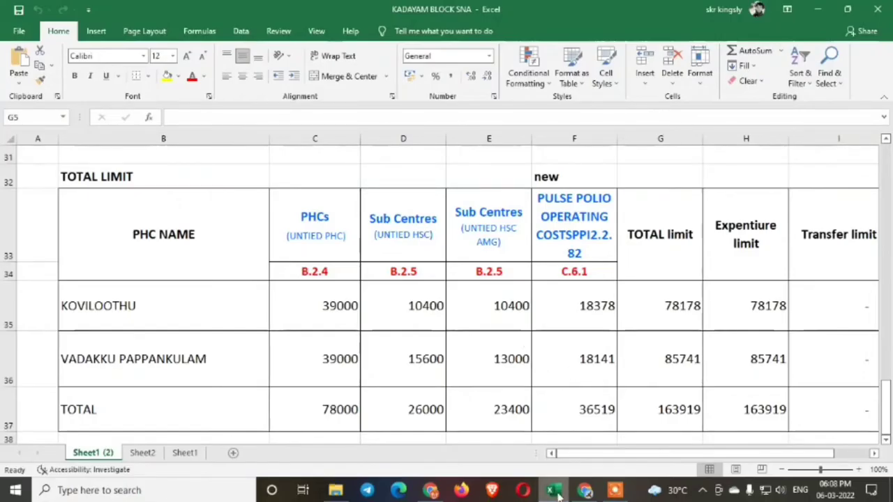
click(667, 300)
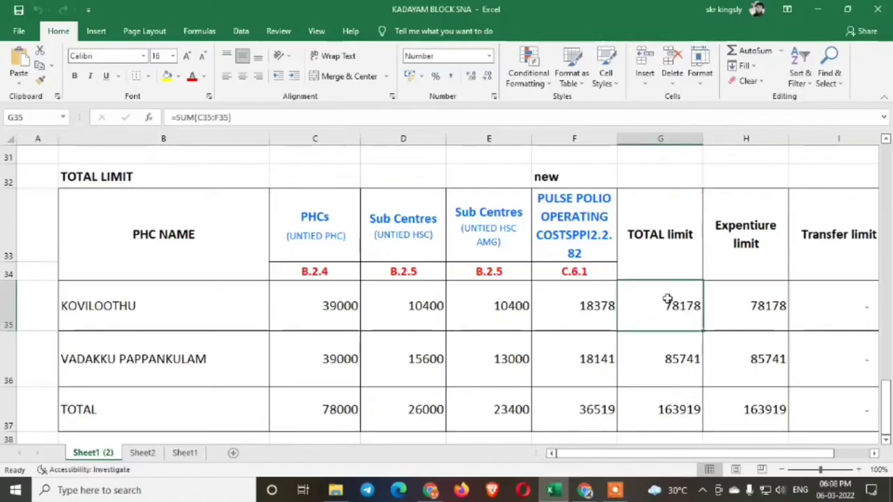
- Back in the approver's CSS portal session, select the pending PHC Kovilothu budget request and approve it
click(588, 490)
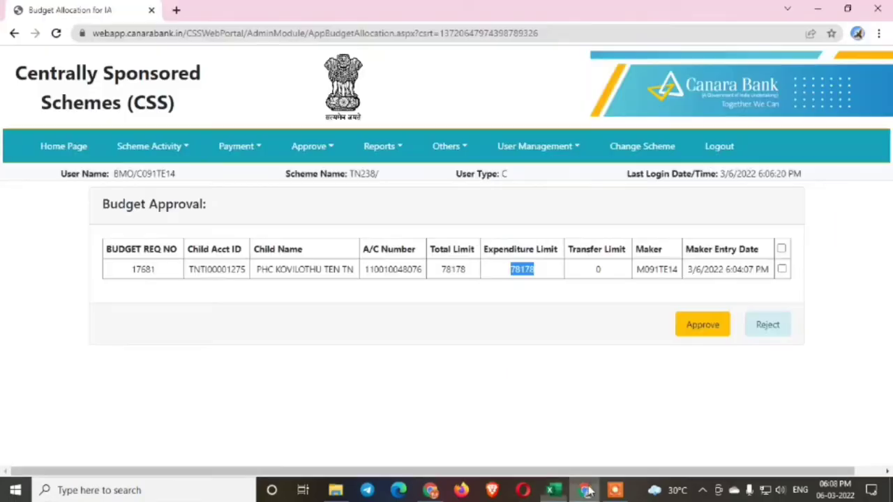
click(782, 269)
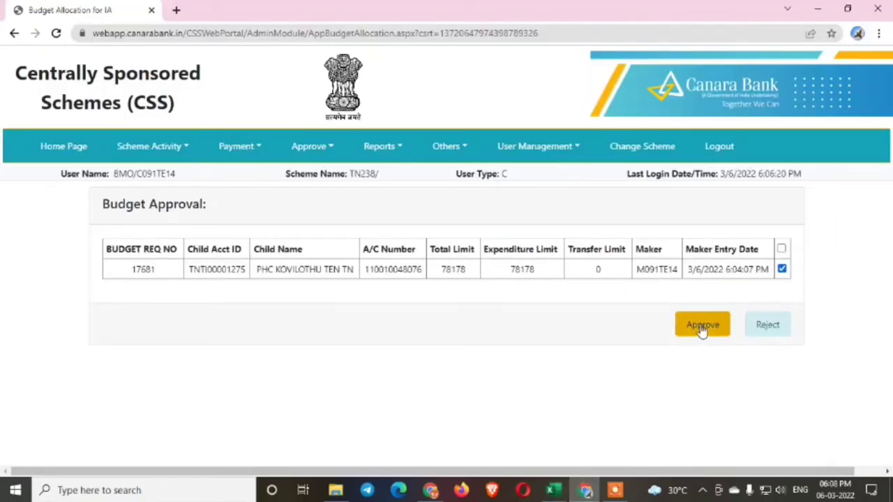
click(702, 330)
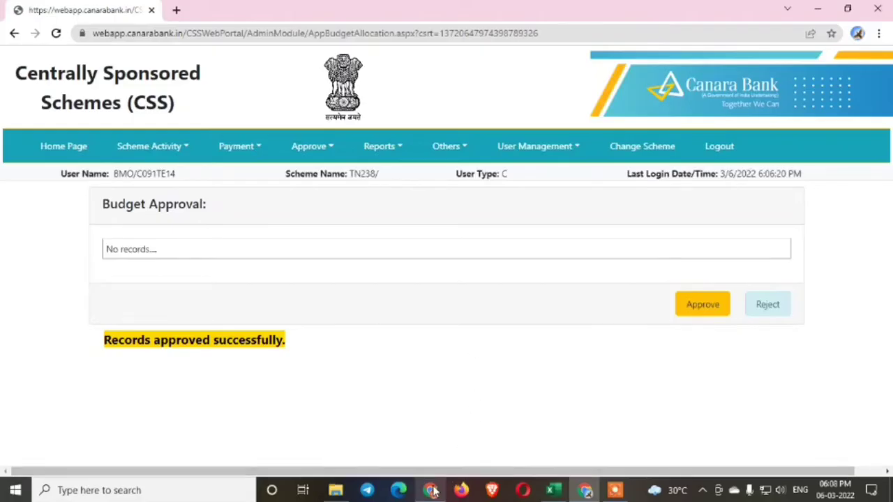
- In the maker's CSS portal session, open Set/Modify Limit under Componentwise Limit and open the limit form for PHC Kovilothu
click(554, 490)
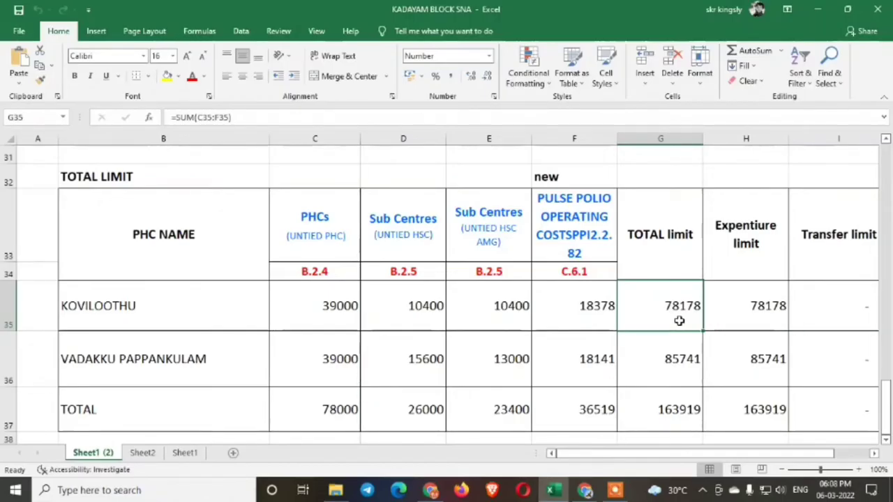
click(429, 490)
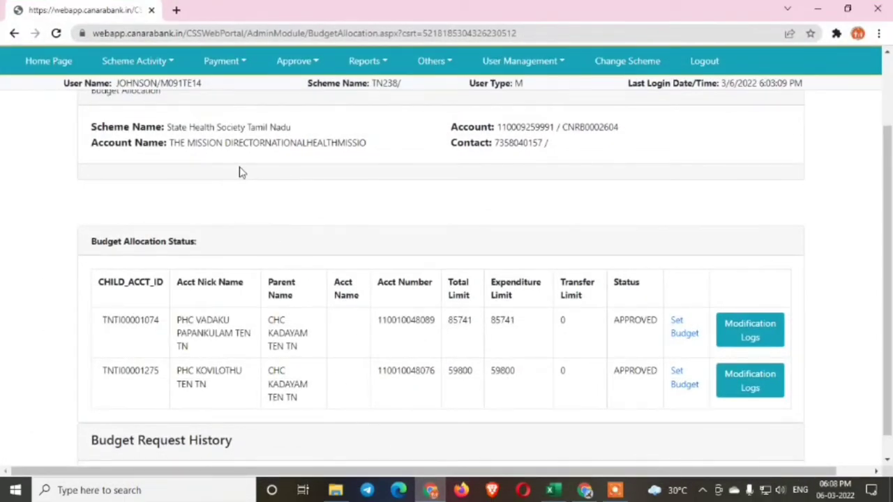
scroll(240, 172, up, 2)
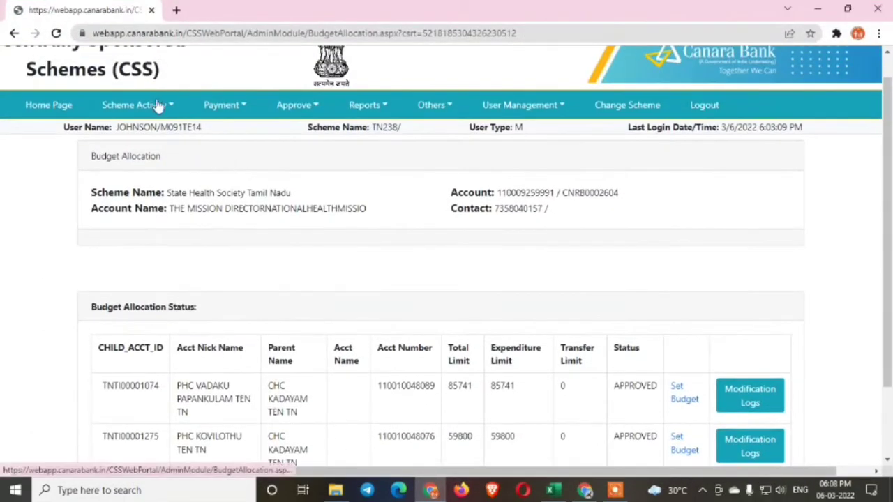
click(157, 105)
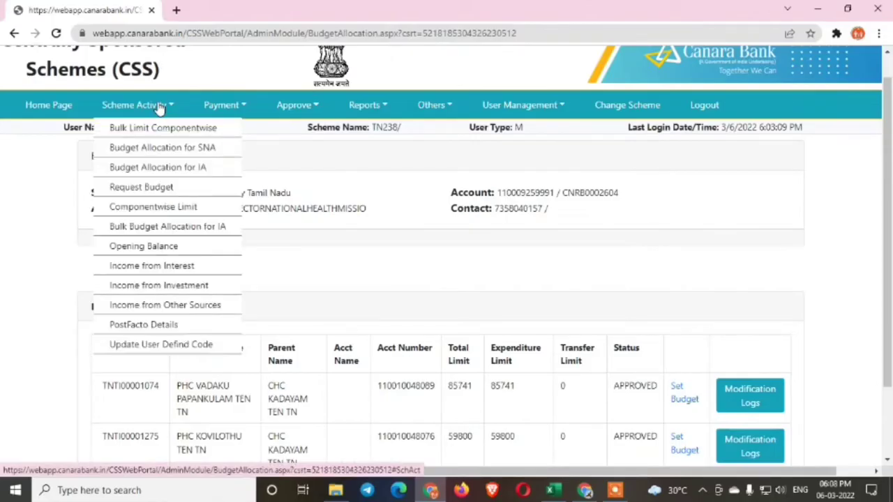
scroll(321, 162, down, 2)
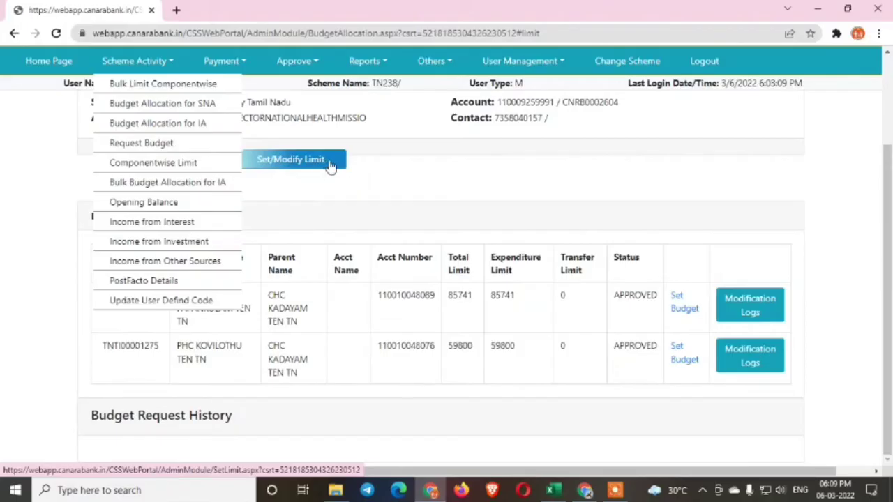
click(330, 164)
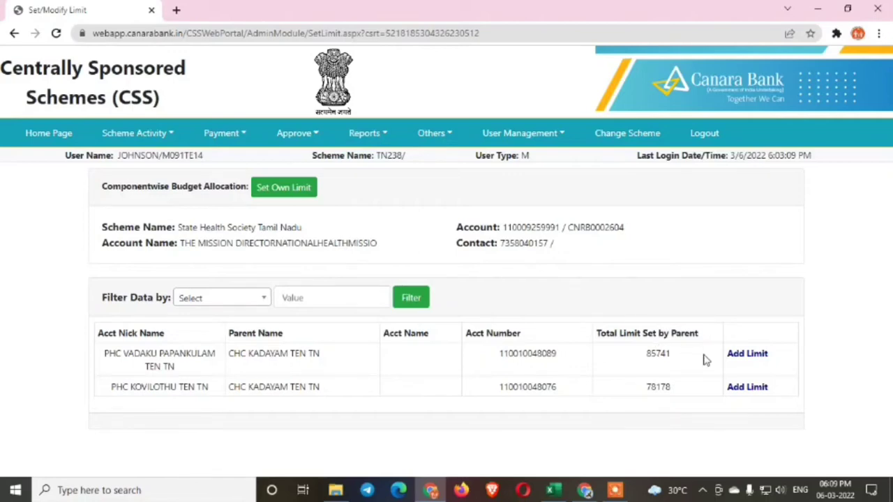
click(747, 388)
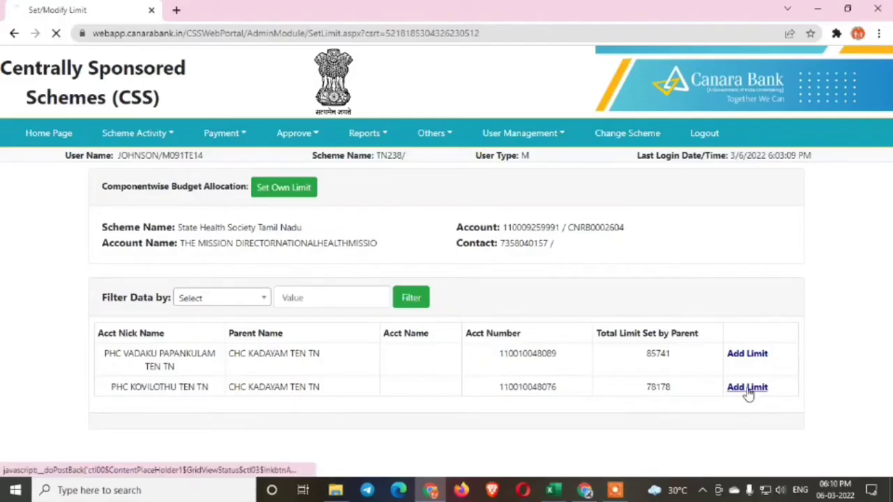
scroll(542, 375, down, 2)
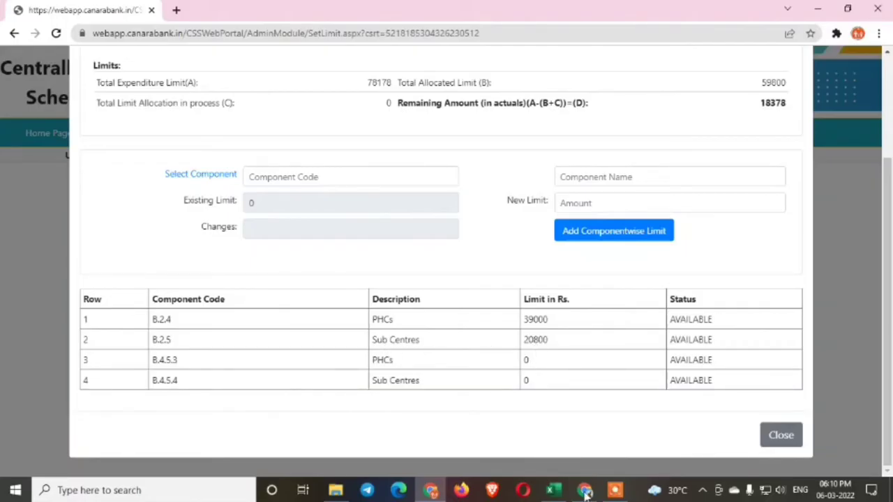
- In the Excel workbook, check Koviloothu's component-wise amounts under B.2.4, B.2.5 and C.6.1
click(553, 490)
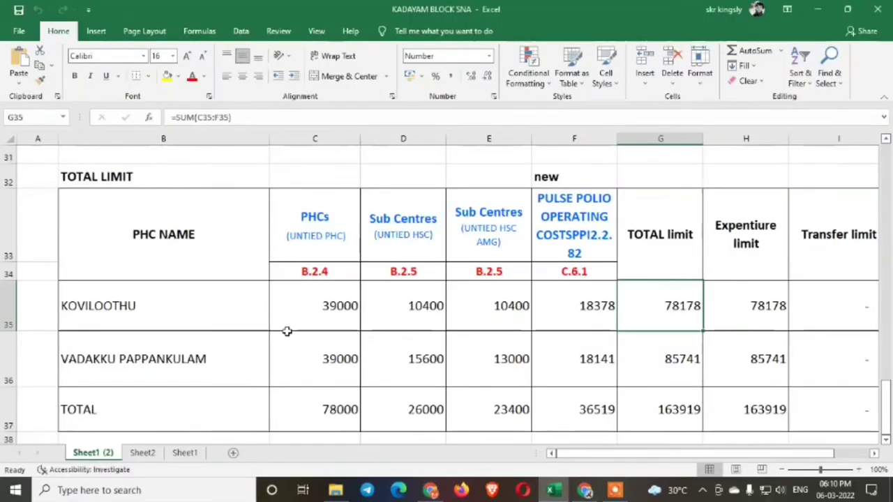
click(293, 302)
click(314, 215)
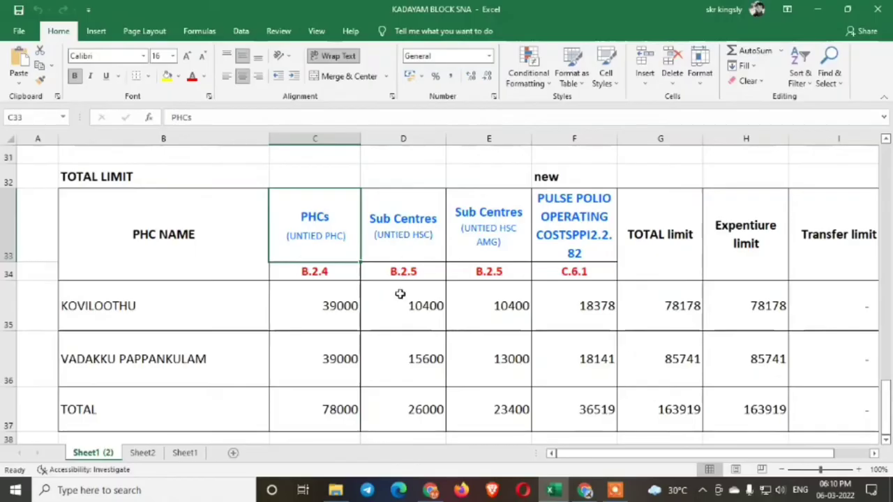
drag(400, 298, 487, 314)
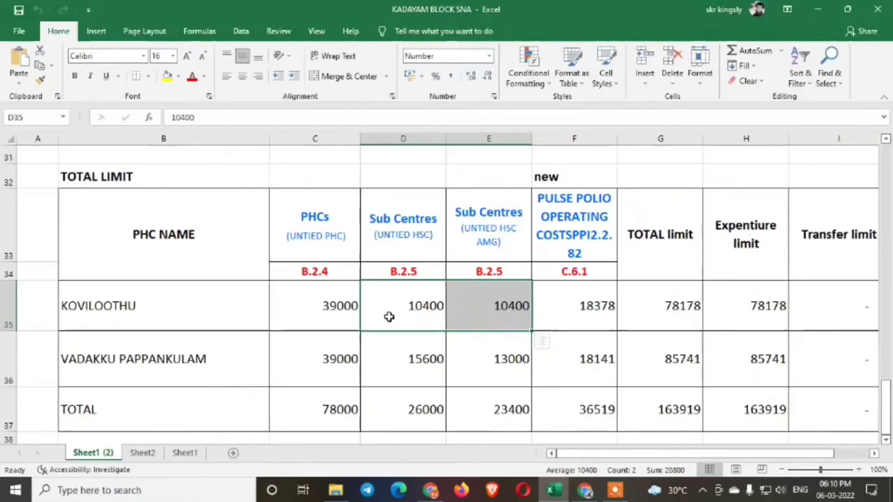
click(418, 310)
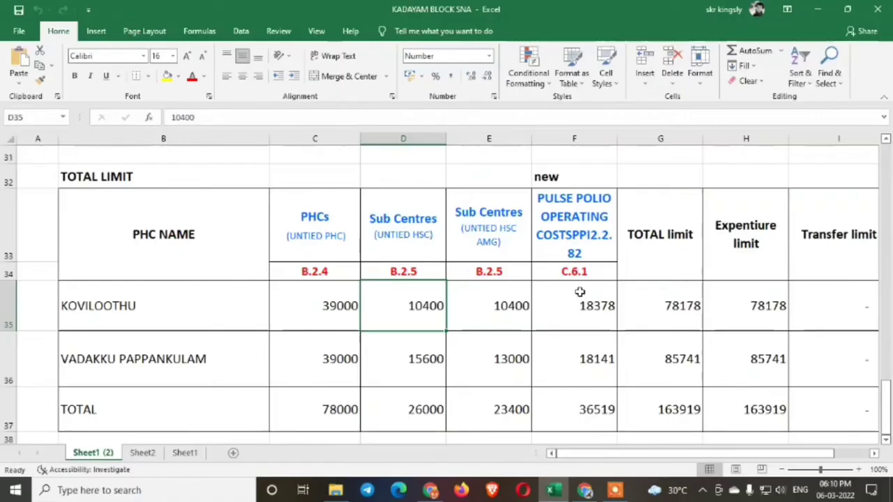
- Back in the maker's CSS portal session, look up component C.6.1 and select PULSE POLIO OPERATING COSTS 2.2.8
click(433, 490)
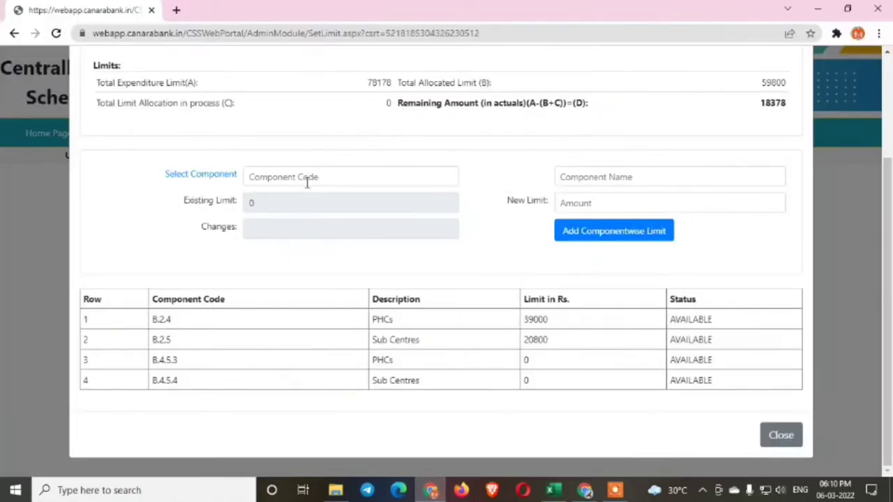
click(329, 176)
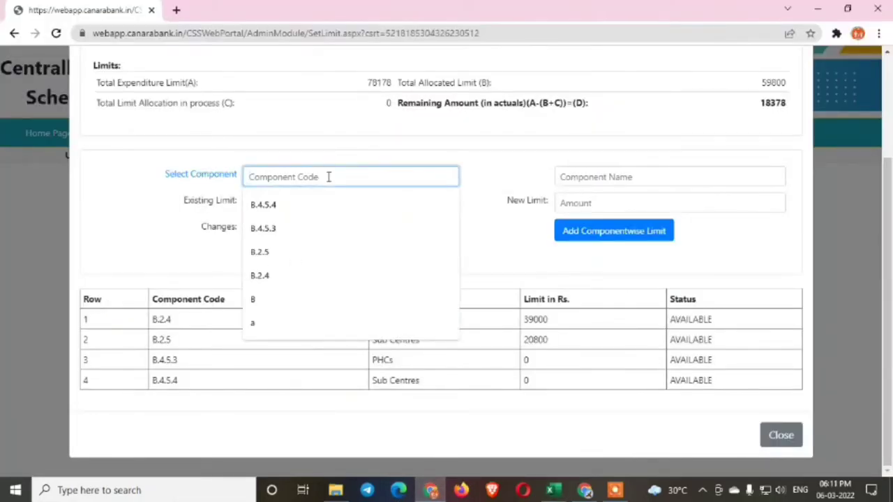
text(C)
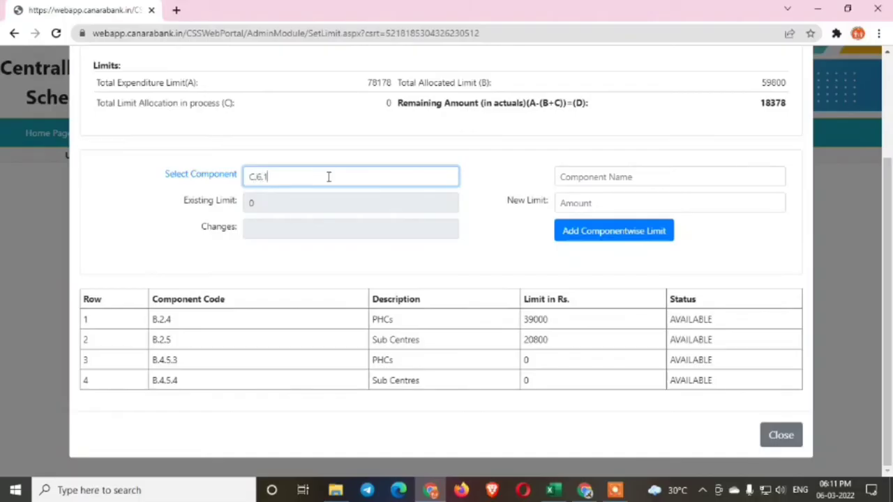
text(.6.1)
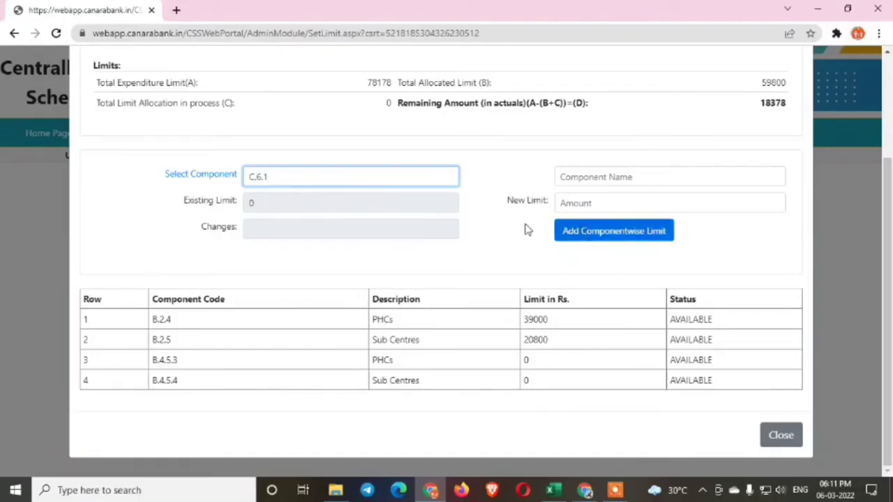
click(225, 175)
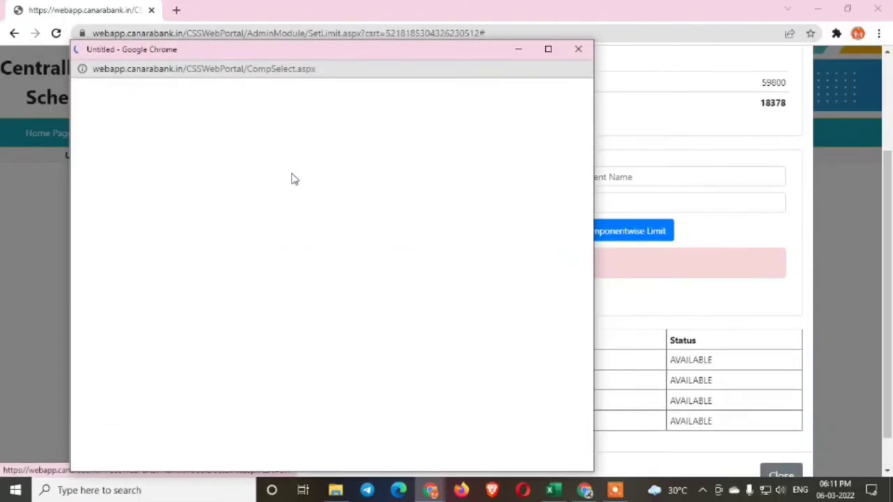
click(190, 150)
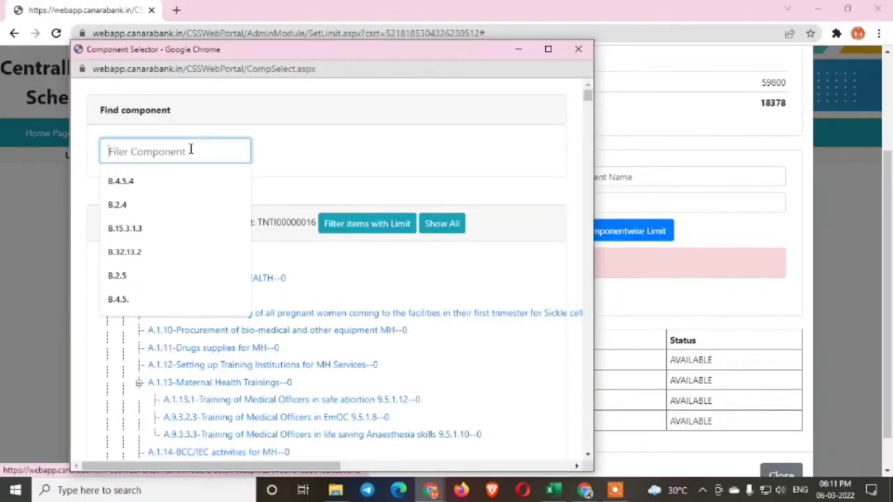
text(C.6.1)
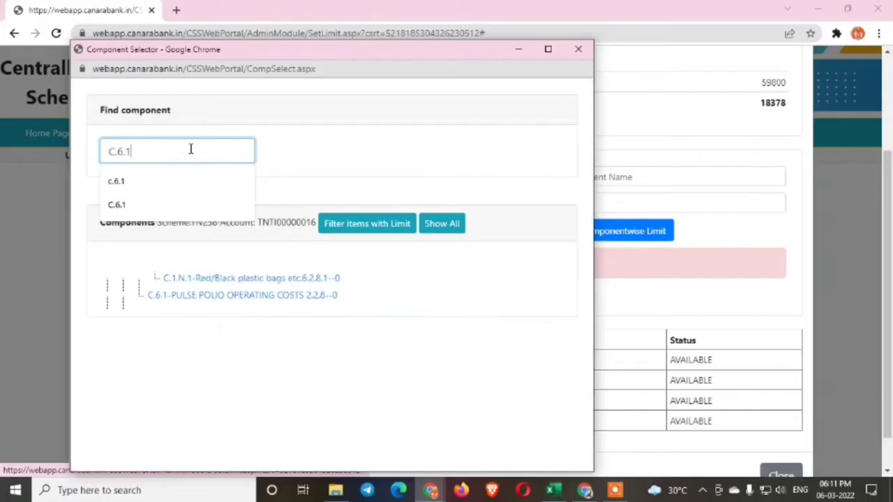
click(315, 274)
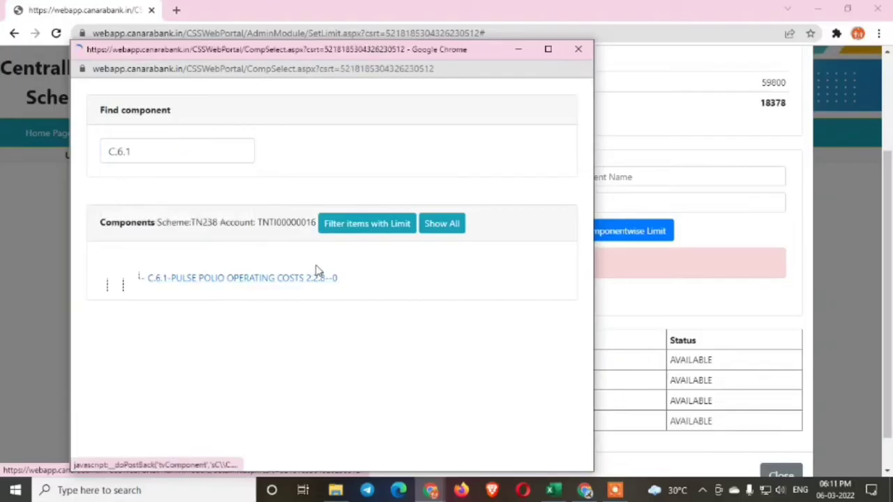
click(366, 215)
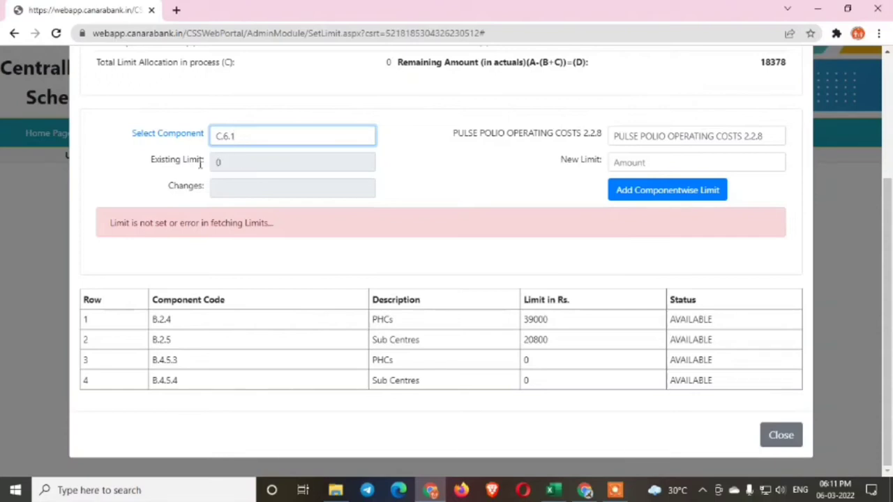
- Set the new C.6.1 limit for PHC Kovilothu to 18378 as in the Excel sheet, add it and close the form
click(639, 160)
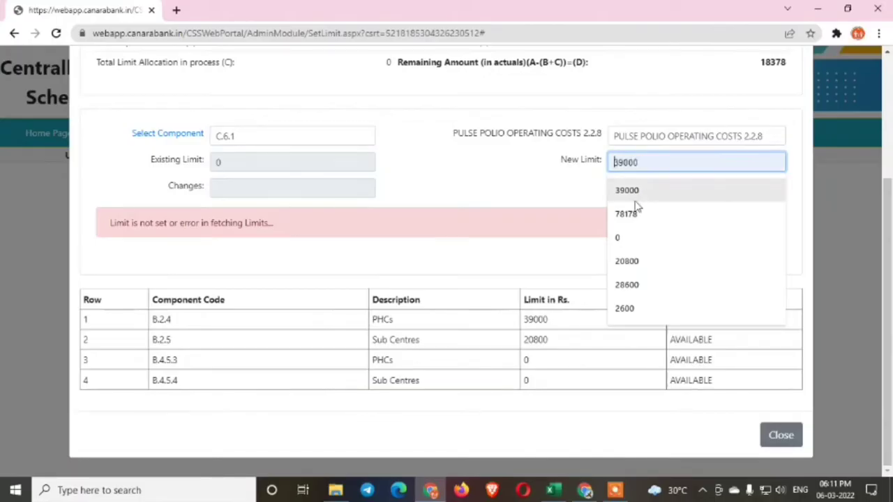
click(555, 491)
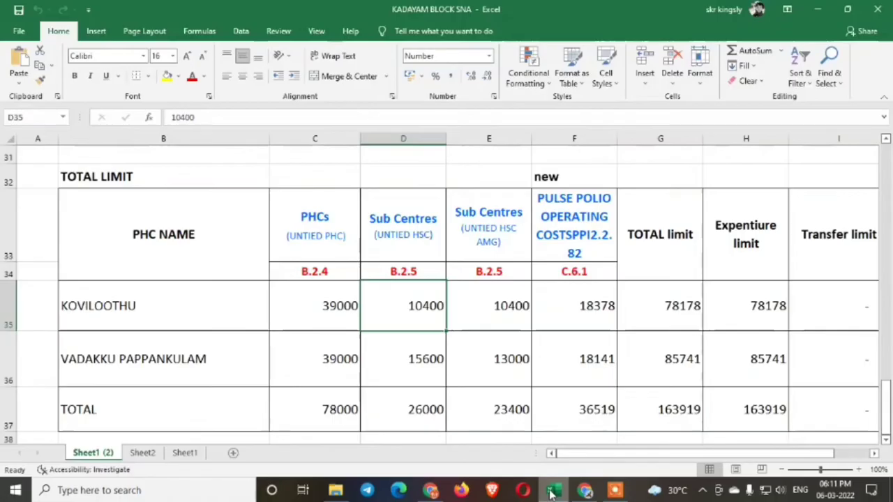
click(551, 492)
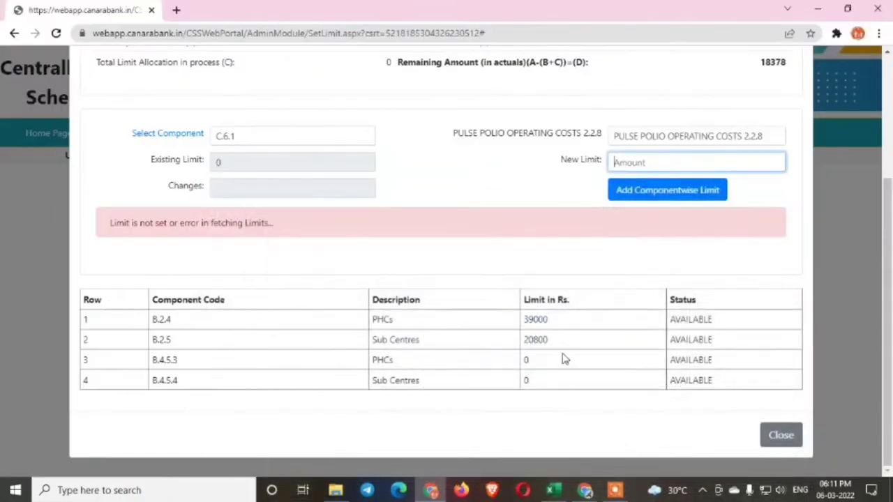
text(18378)
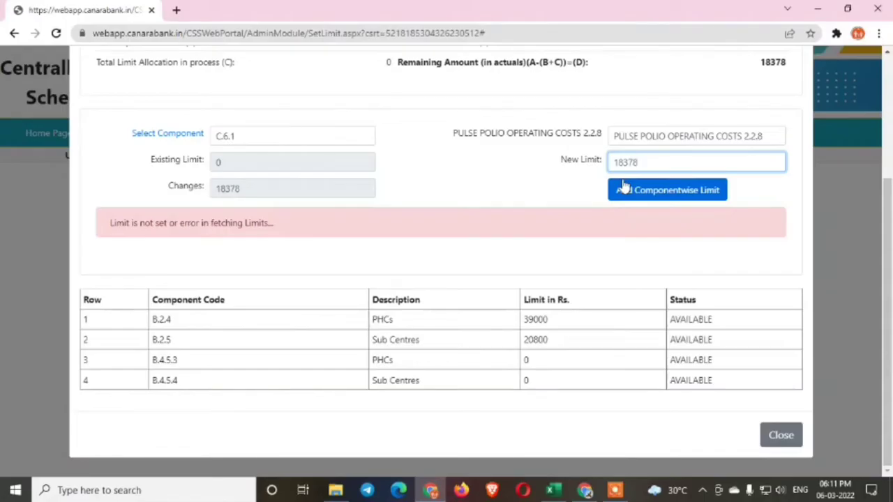
click(623, 185)
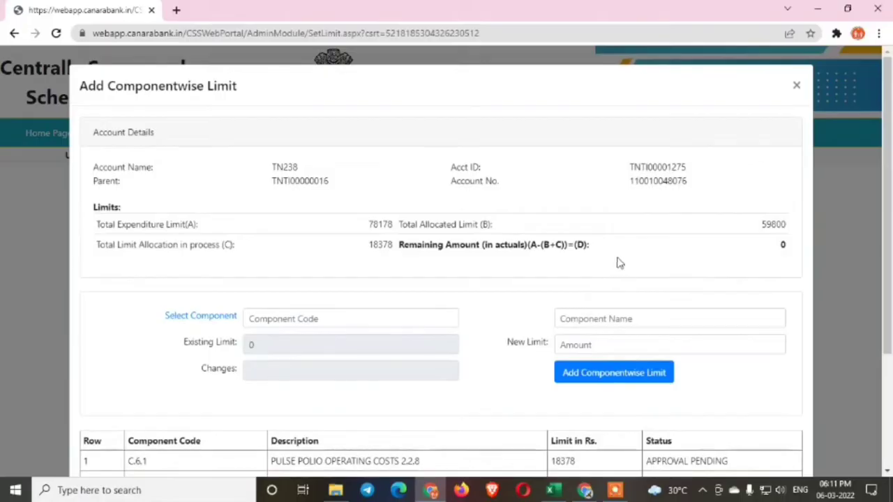
scroll(618, 261, down, 3)
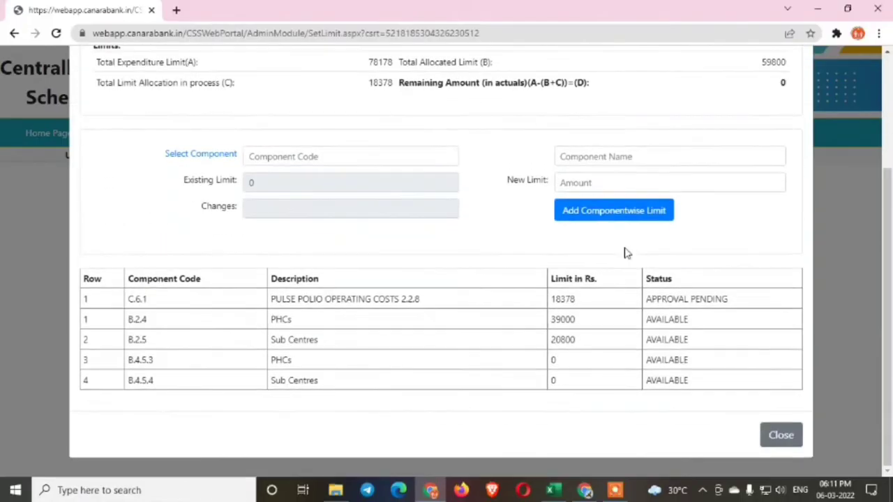
scroll(761, 207, up, 3)
click(796, 85)
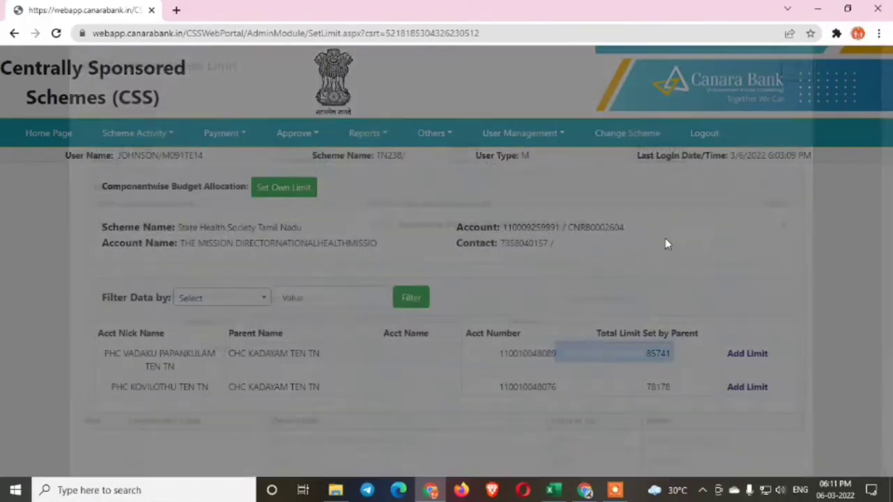
- In the Excel workbook, insert an empty column between the PHCs (UNTIED PHC) and Sub Centres (UNTIED HSC) columns
click(555, 491)
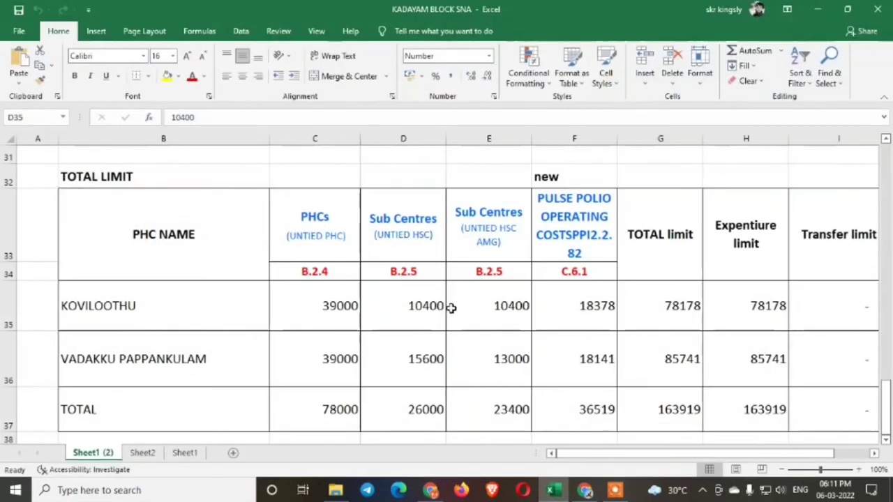
click(306, 312)
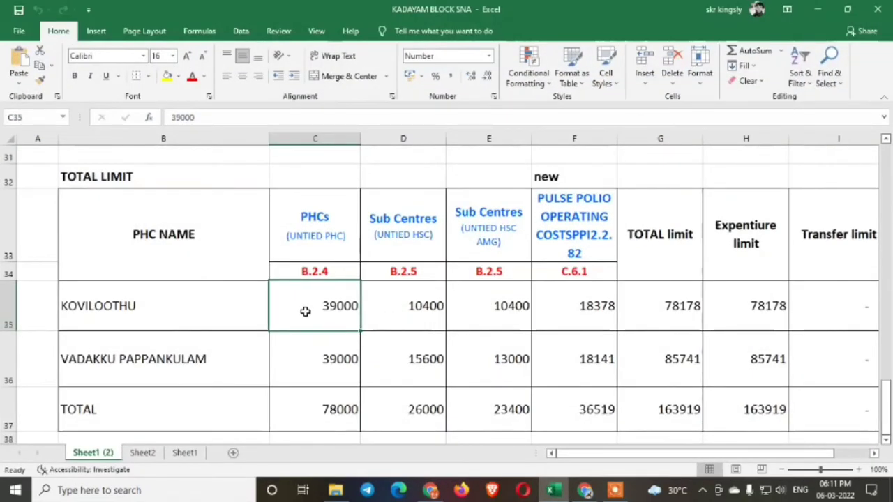
right_click(426, 139)
click(456, 229)
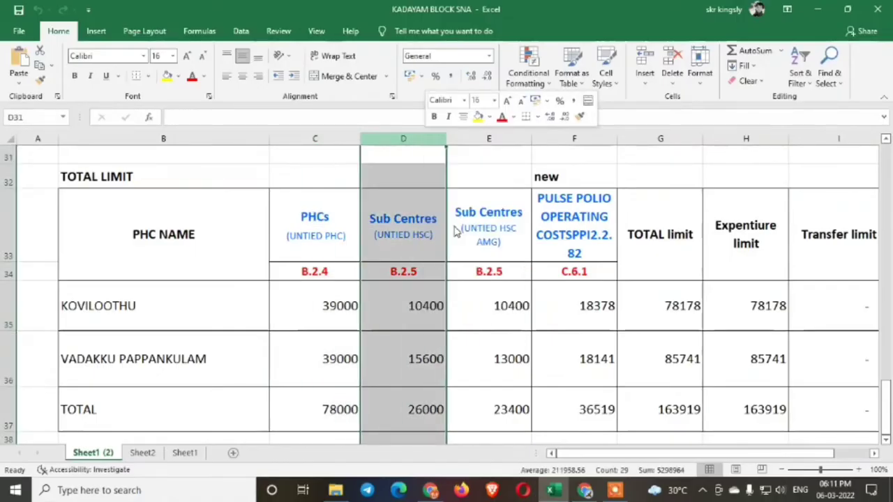
click(392, 300)
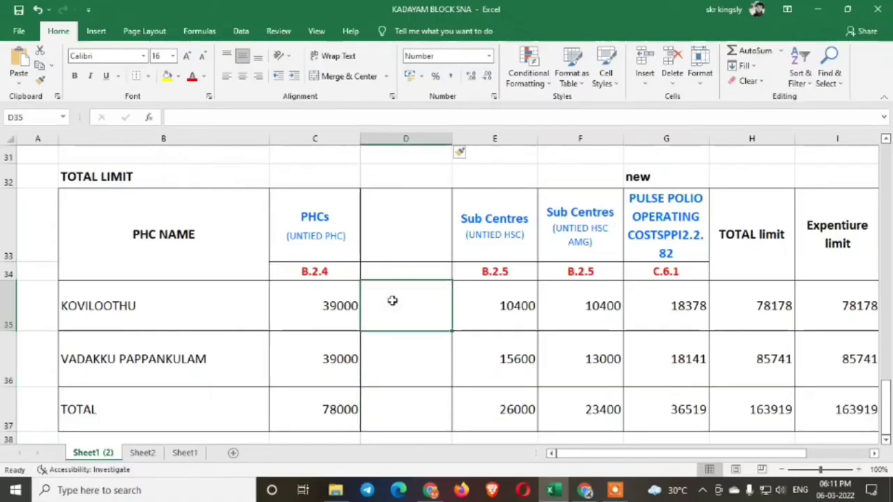
- Enter 50000 for Koviloothu in the empty column and select it together with the B.2.4 amount to check their sum
text(5000)
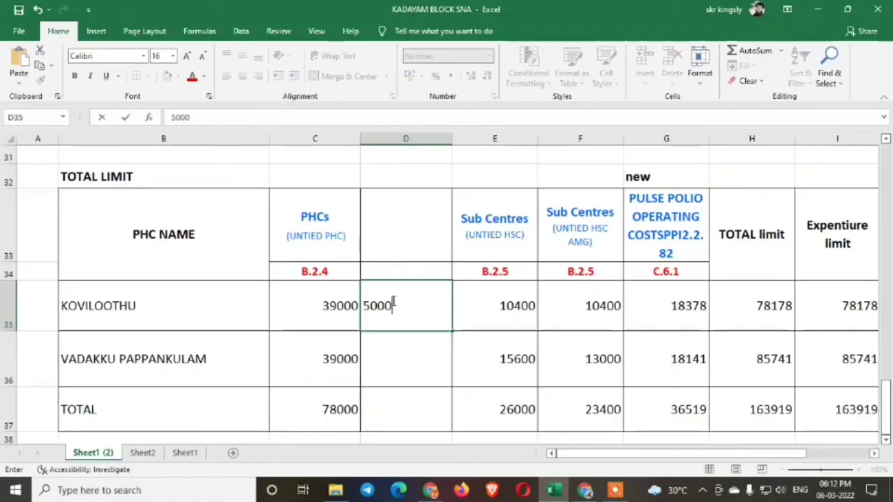
text(0)
key(Return)
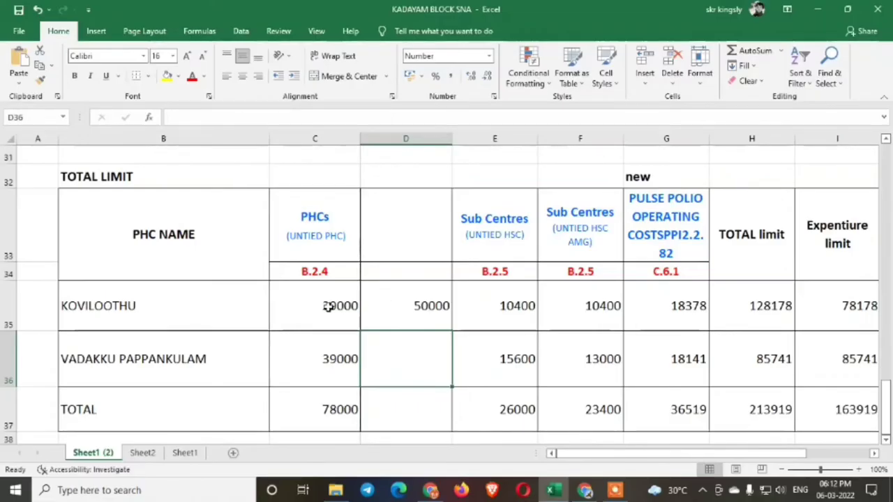
click(428, 307)
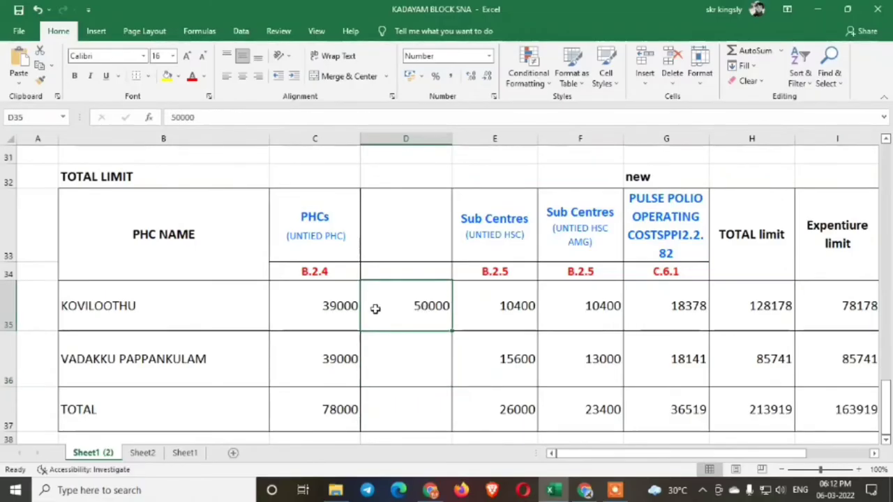
drag(325, 307, 404, 307)
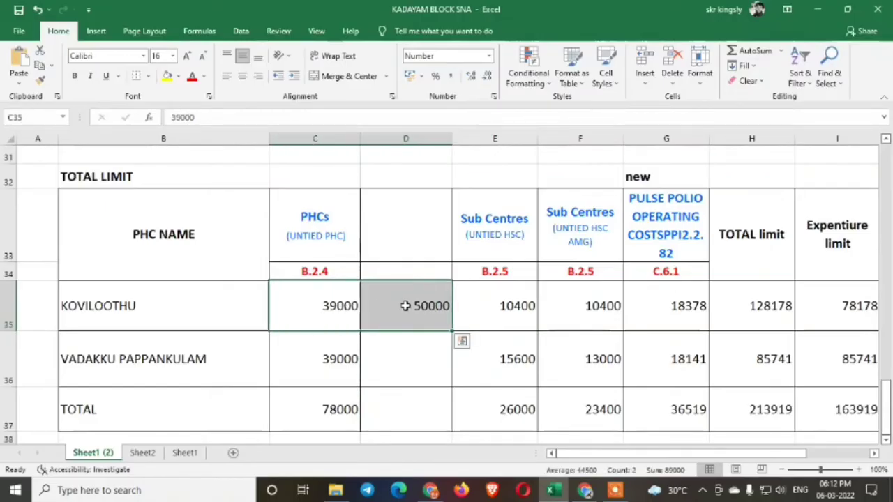
click(309, 318)
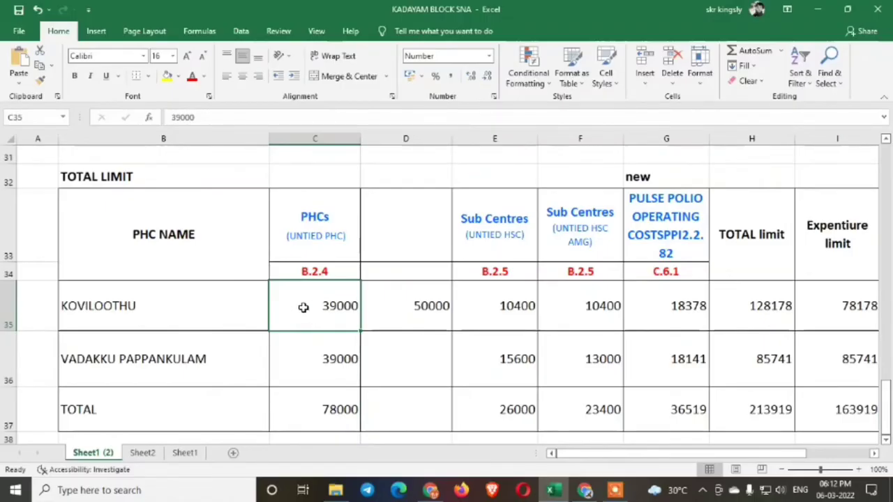
- Open PHC Kovilothu's componentwise limit form in the maker's CSS portal session, then return to Excel to check its two PHC amounts together
click(435, 493)
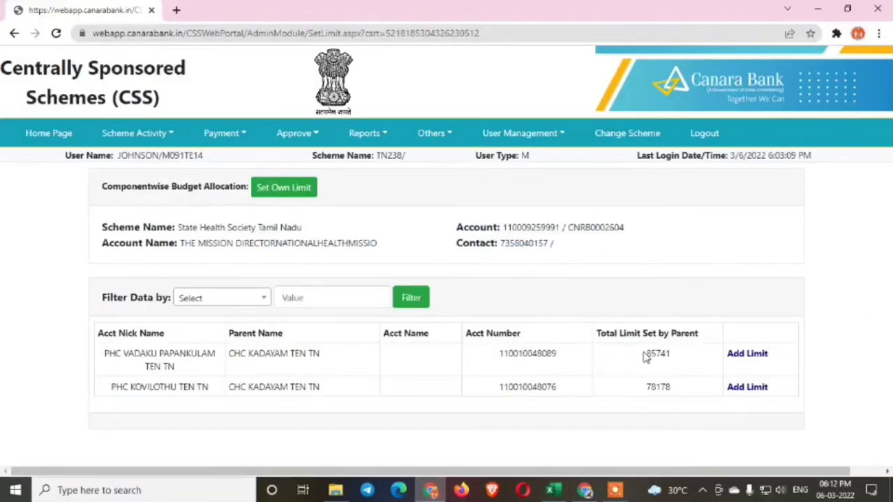
click(737, 395)
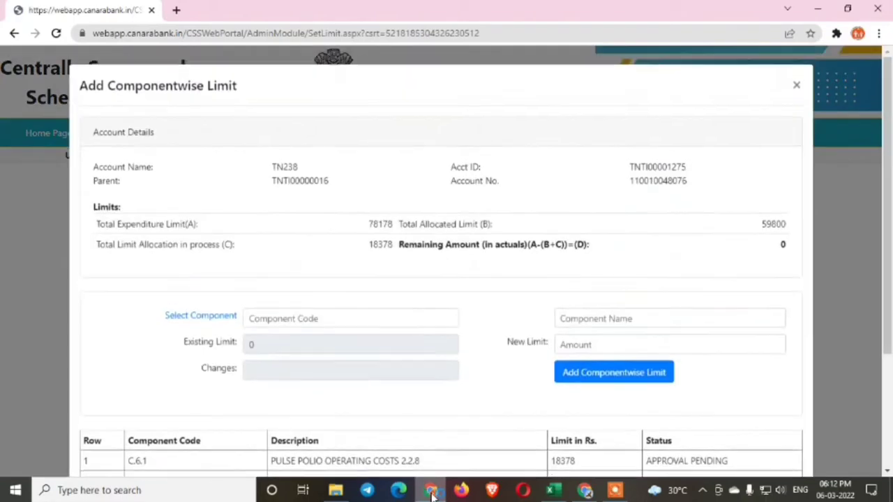
click(430, 490)
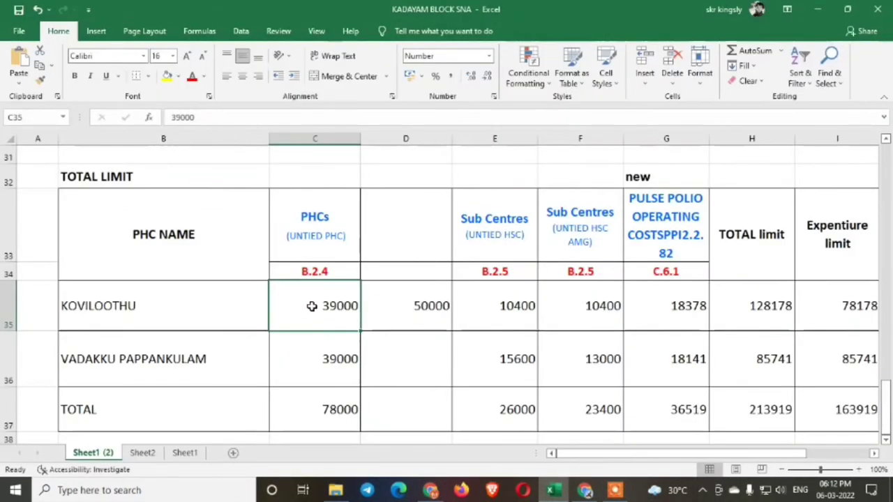
drag(311, 304, 394, 304)
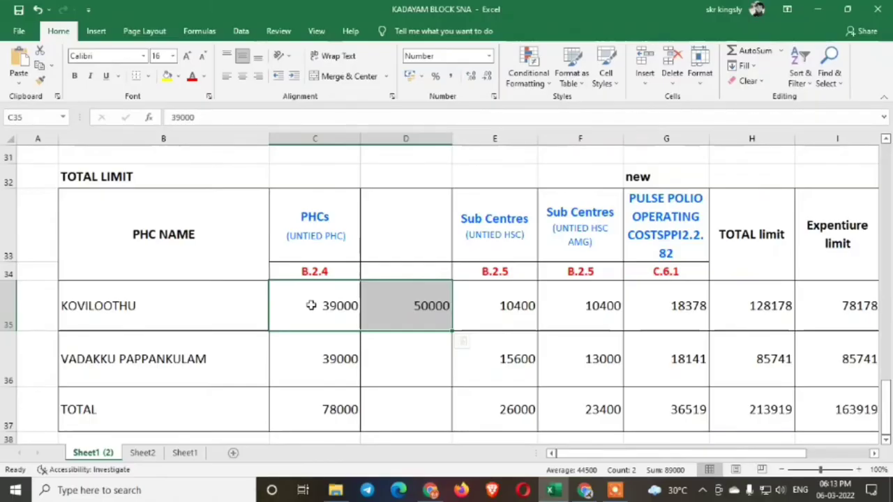
- In the checker's CSS portal session, open the Component Wise Limit approvals and compare the PULSE POLIO entry with Koviloothu's C.6.1 amount in Excel
click(588, 491)
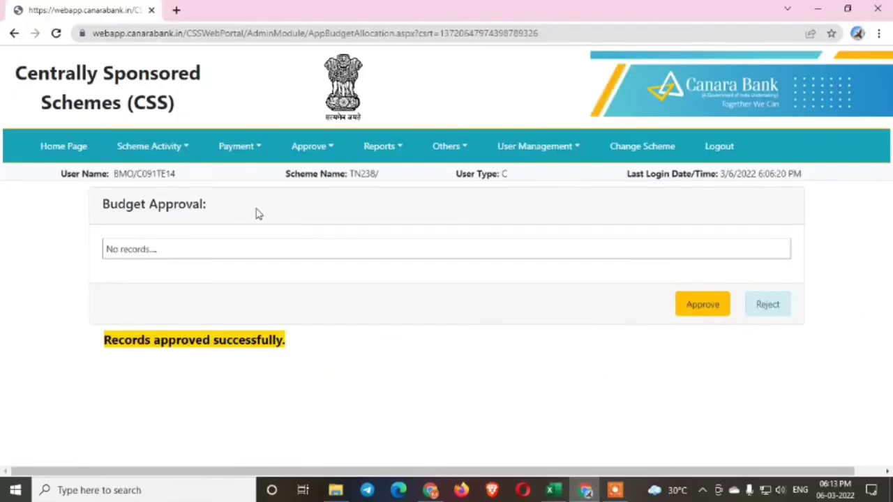
click(309, 147)
mouse_move(331, 208)
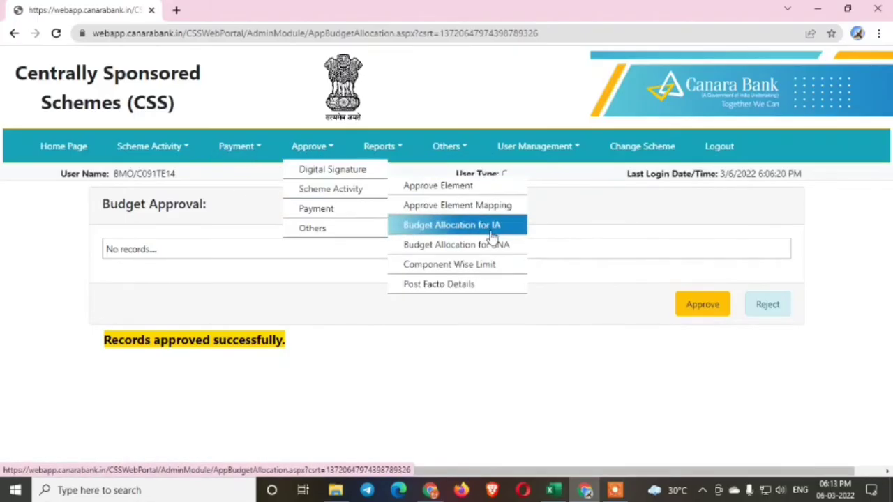
click(488, 270)
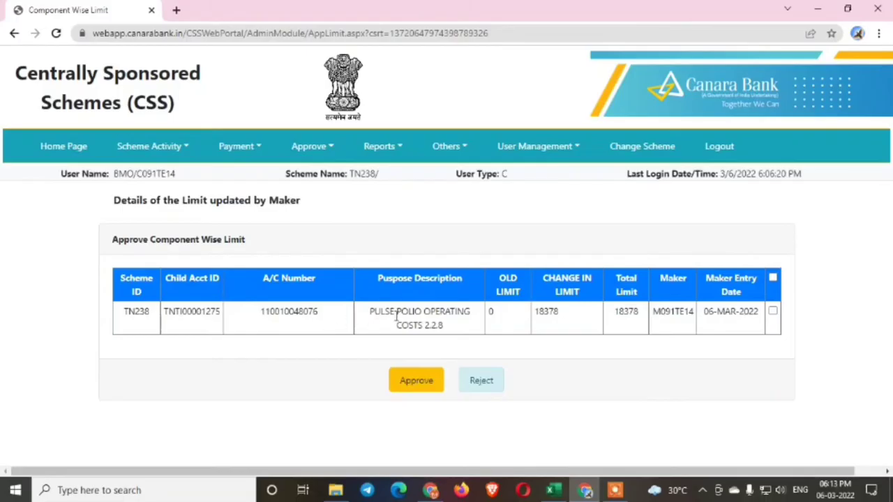
drag(371, 311, 460, 330)
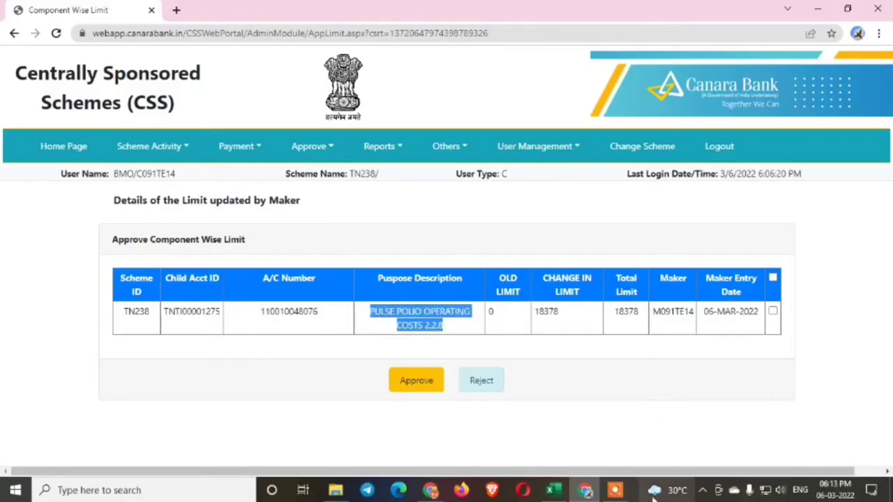
click(555, 493)
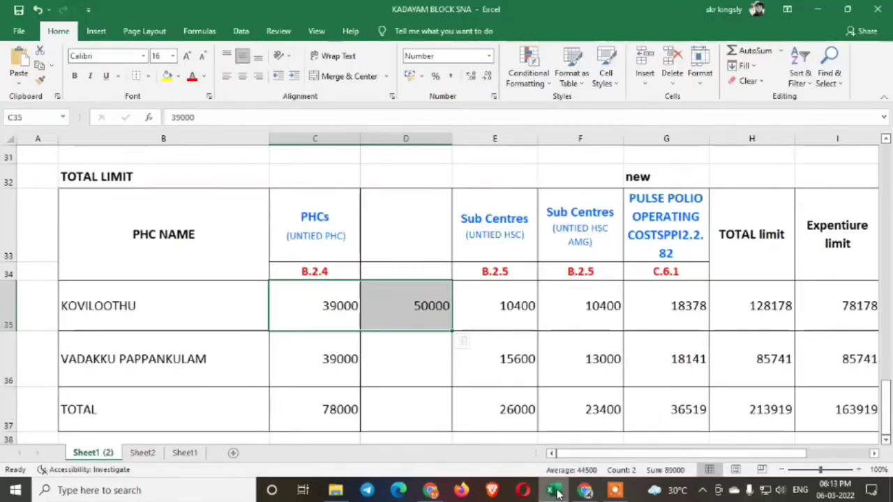
click(664, 318)
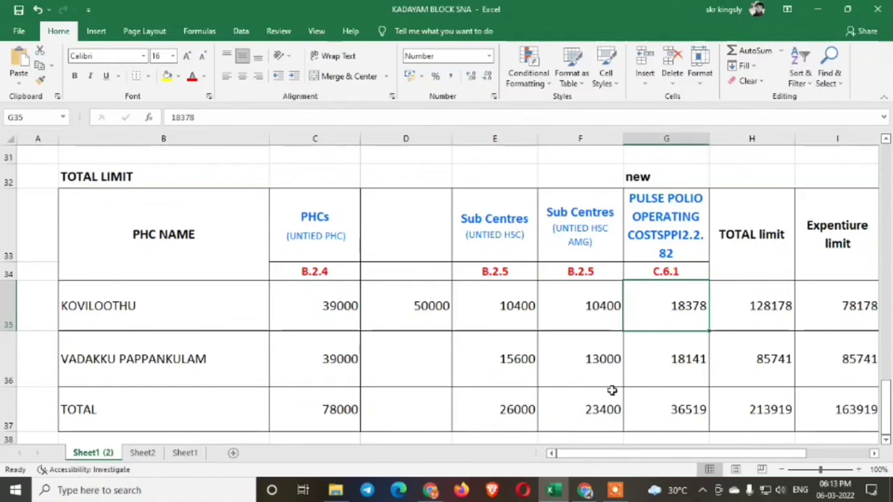
click(553, 490)
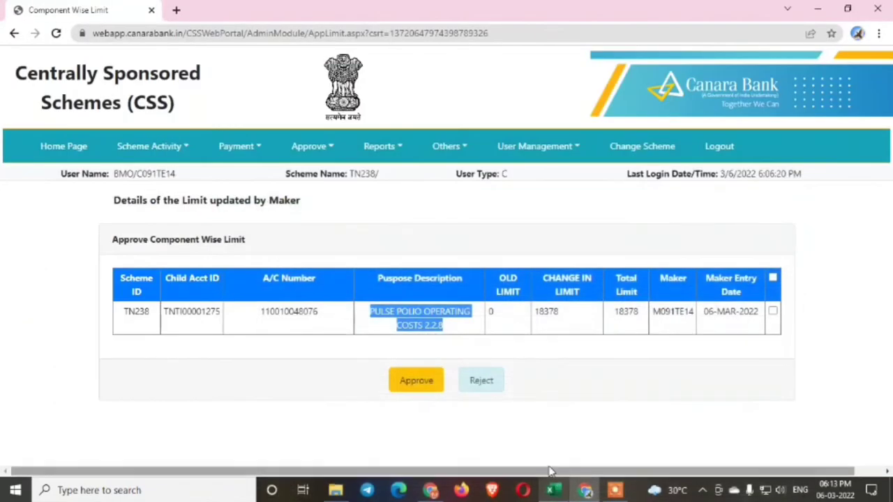
- Approve the pending PULSE POLIO OPERATING COSTS 2.2.8 limit and check its approval status
click(773, 311)
click(411, 383)
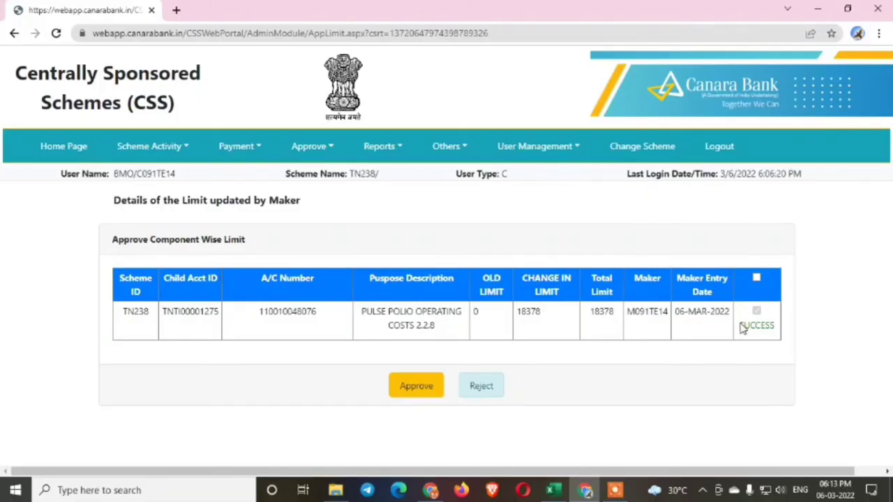
drag(739, 325, 775, 328)
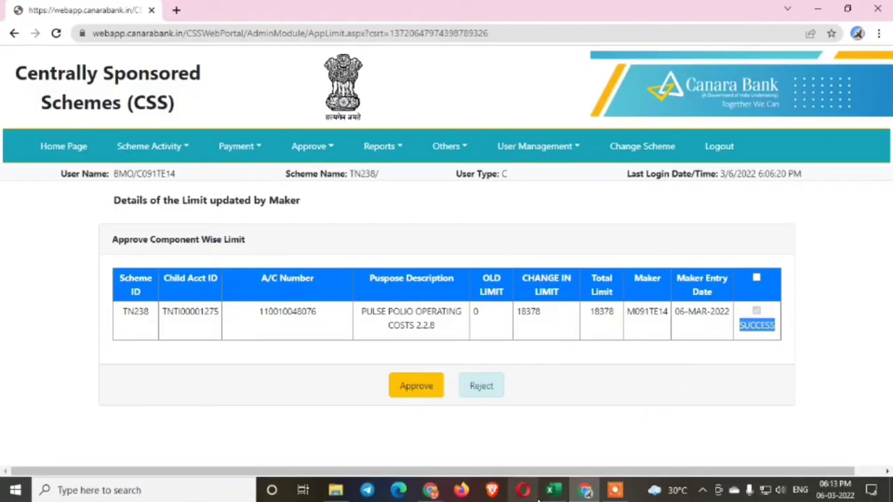
- In the Excel workbook, undo the 50000 entry and the inserted column, then check Koviloothu's B.2.4 and B.2.5 amounts
click(552, 490)
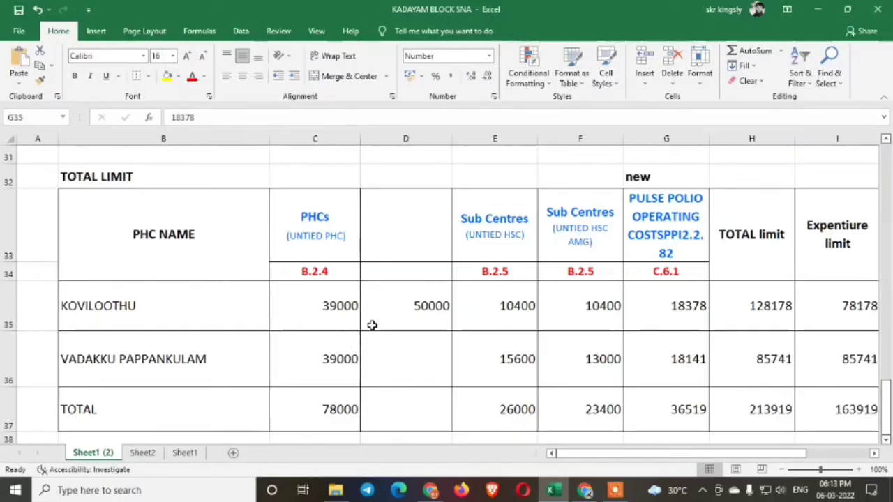
key(ctrl+z)
key(ctrl+z)
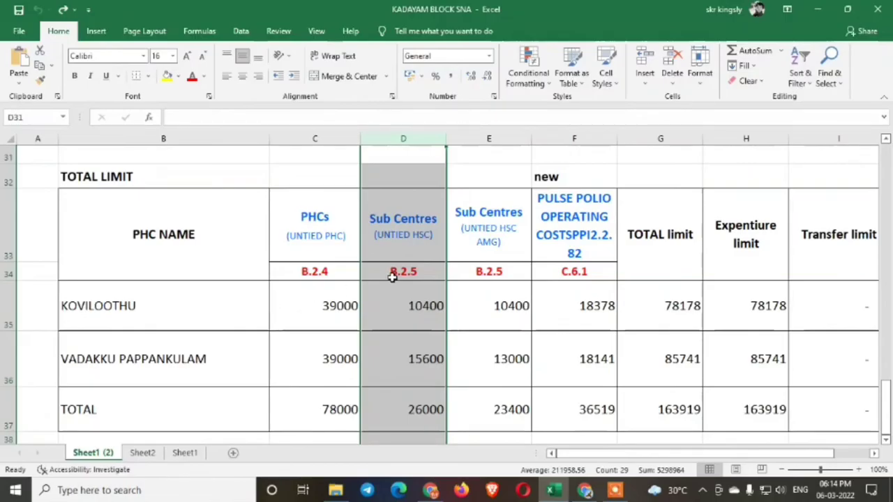
drag(335, 307, 516, 306)
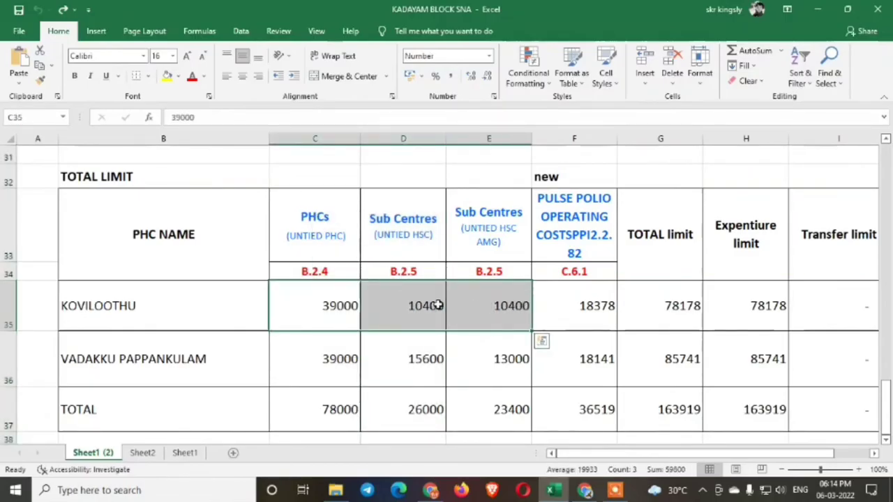
- In the maker's CSS portal session, close the componentwise limit form and open Budget Allocation for IA
click(431, 490)
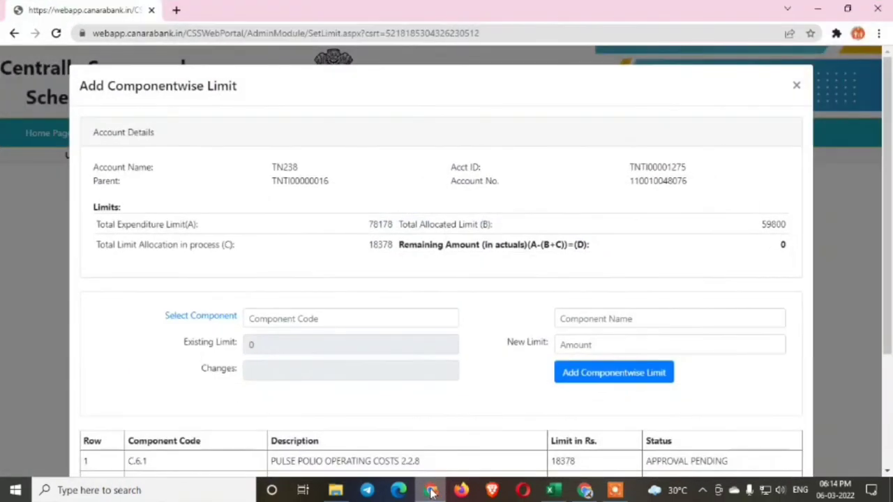
click(796, 86)
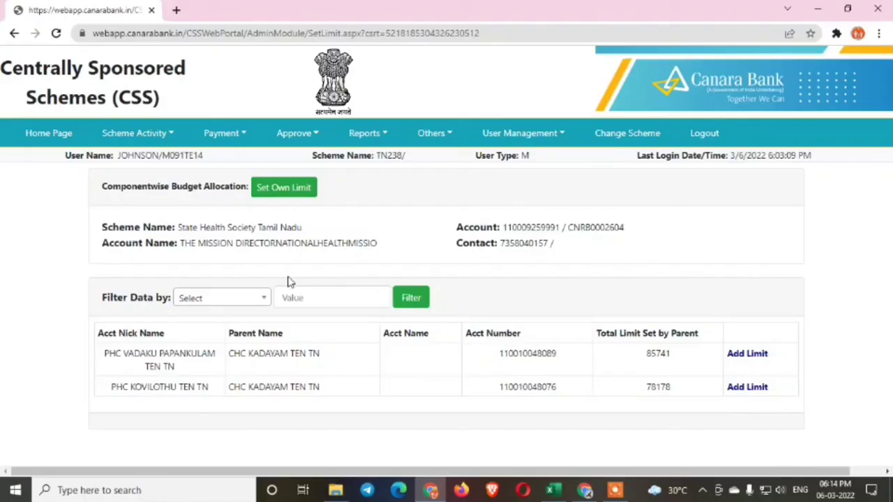
click(120, 133)
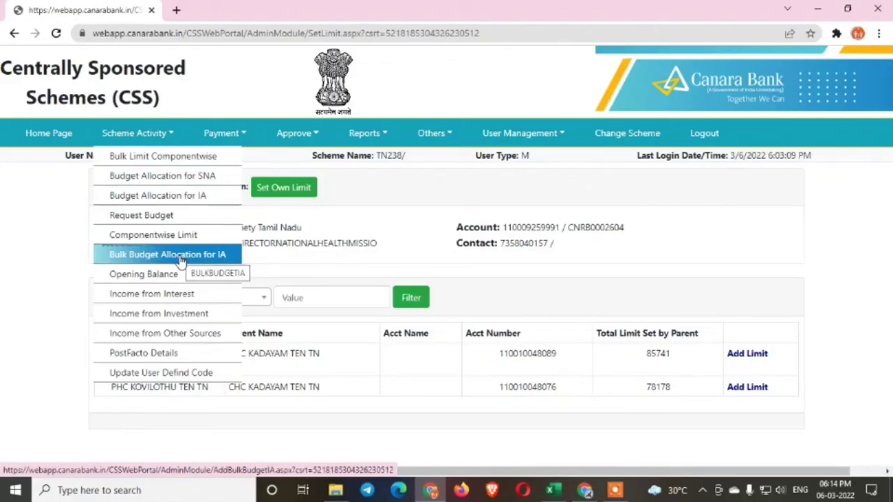
click(210, 195)
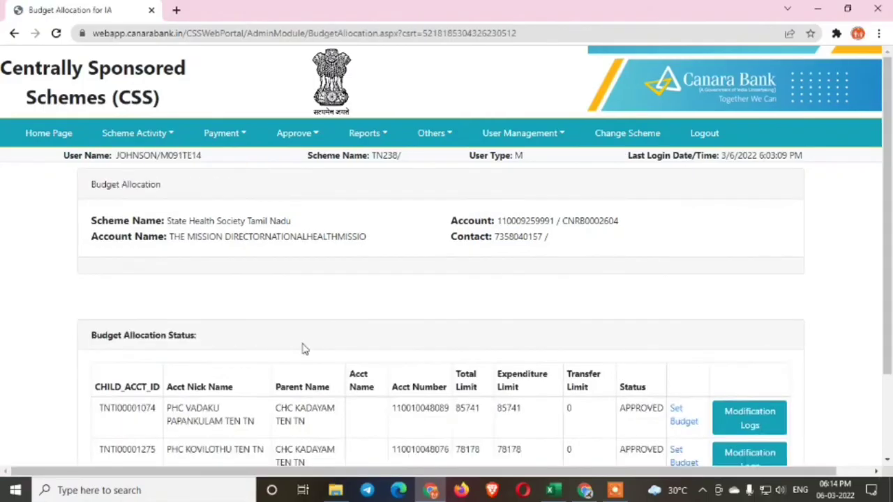